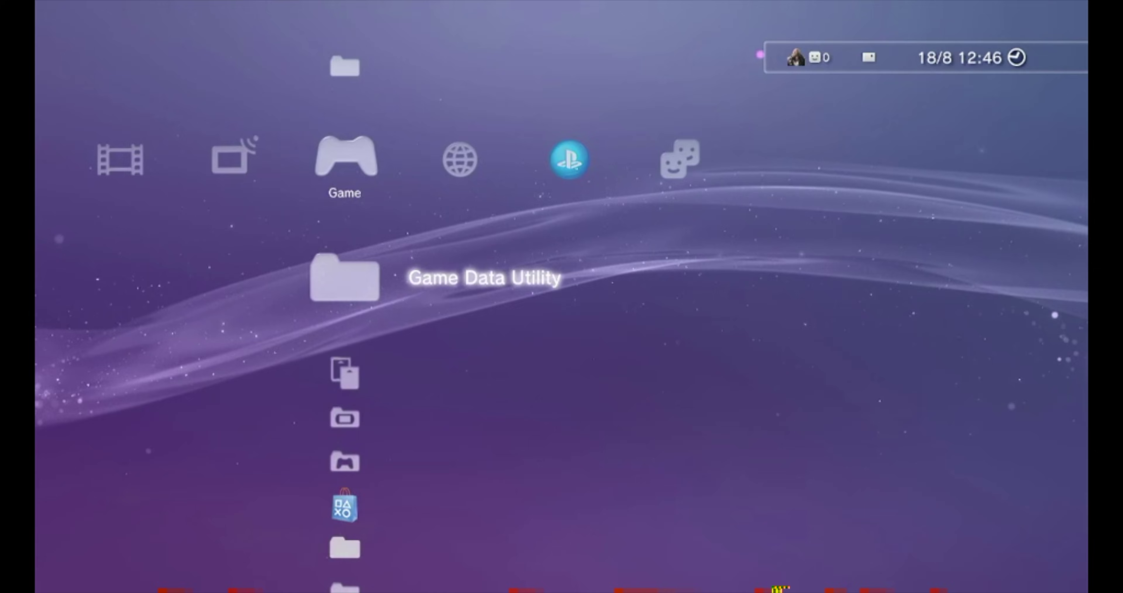
pyautogui.press('Left')
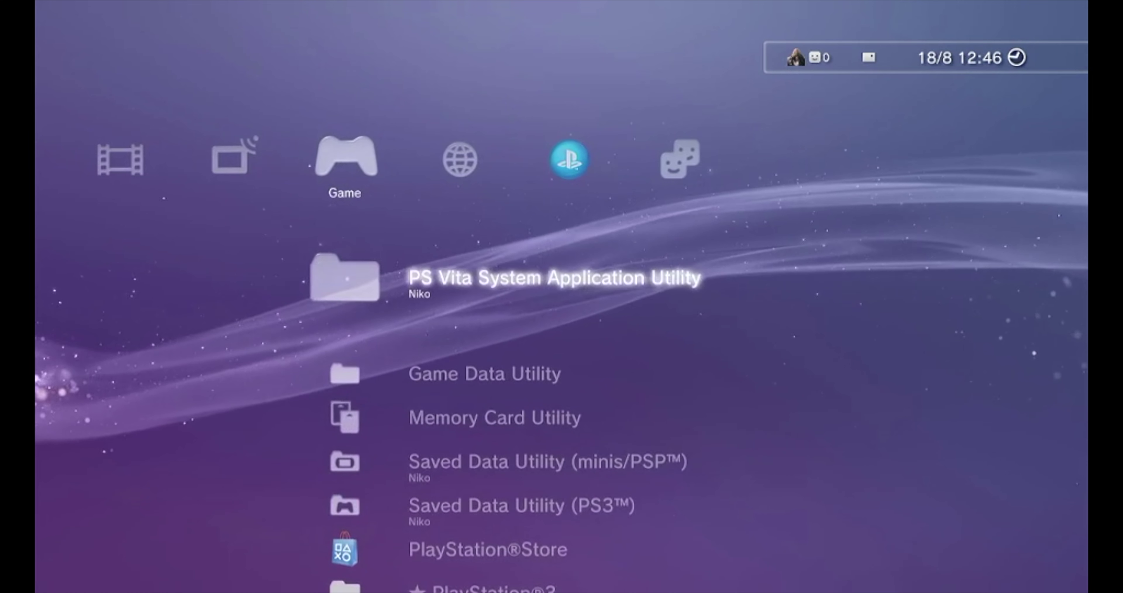
pyautogui.press('Down')
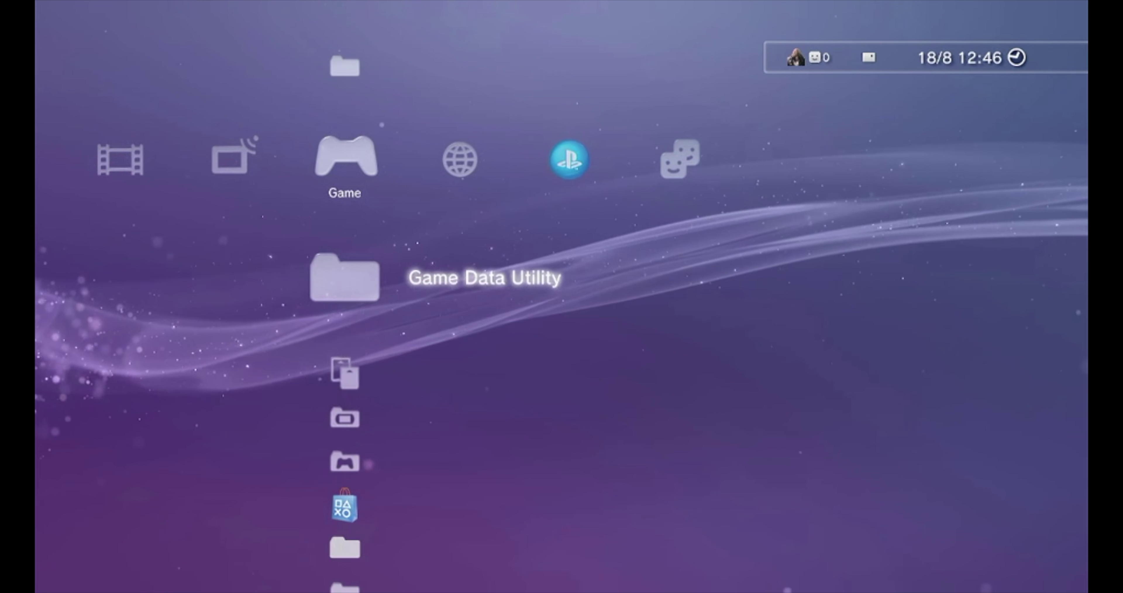
pyautogui.press('Left')
pyautogui.press('Right')
pyautogui.press('Up')
pyautogui.press('Down')
pyautogui.press('Up')
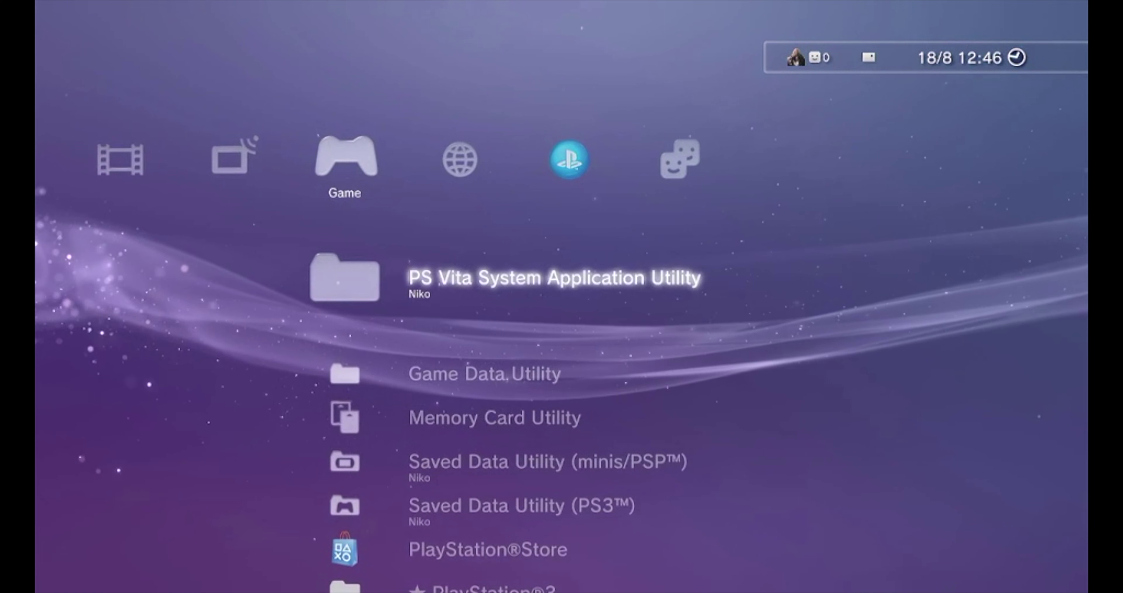
pyautogui.press('Left')
pyautogui.press('Right')
pyautogui.press('Down')
pyautogui.press('Up')
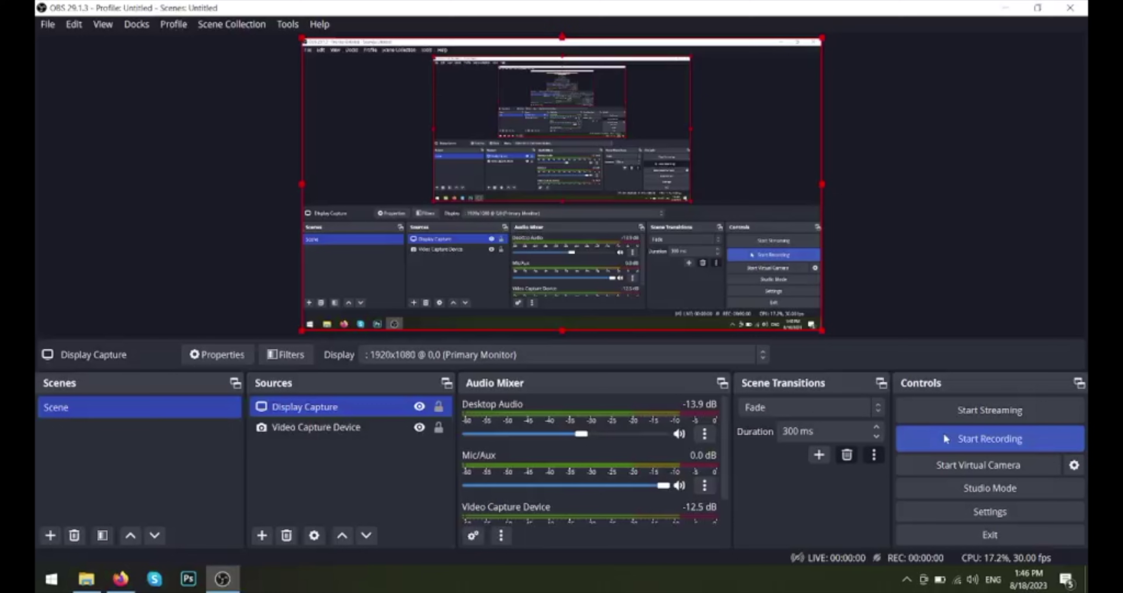
# - Start the display recording in OBS and view the contents of the PS3 USB (F:) drive in File Explorer
pyautogui.click(943, 432)
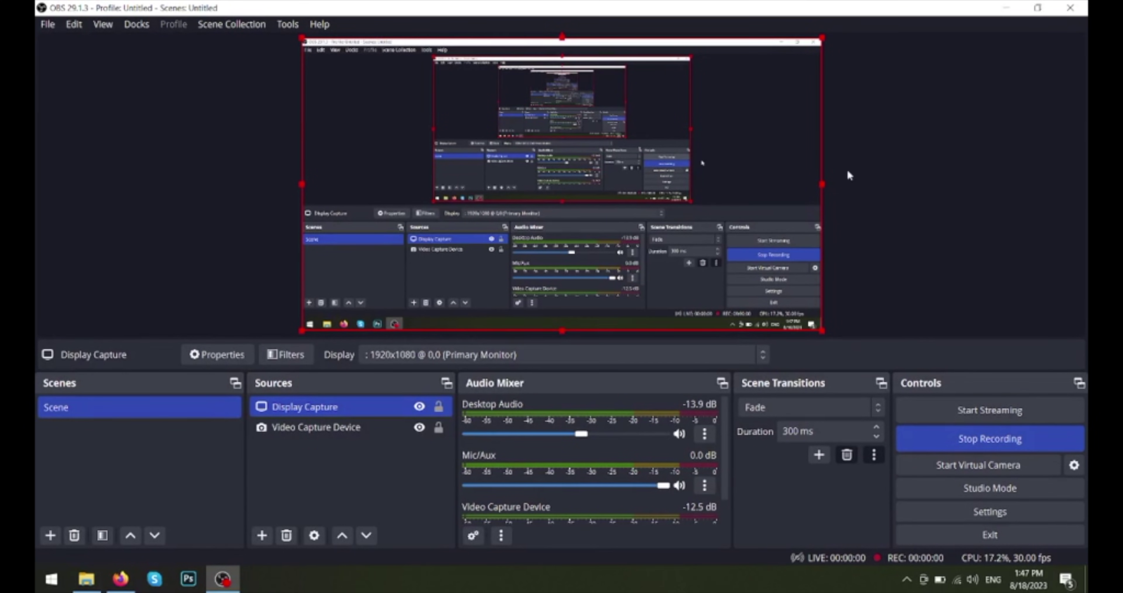
pyautogui.click(1010, 8)
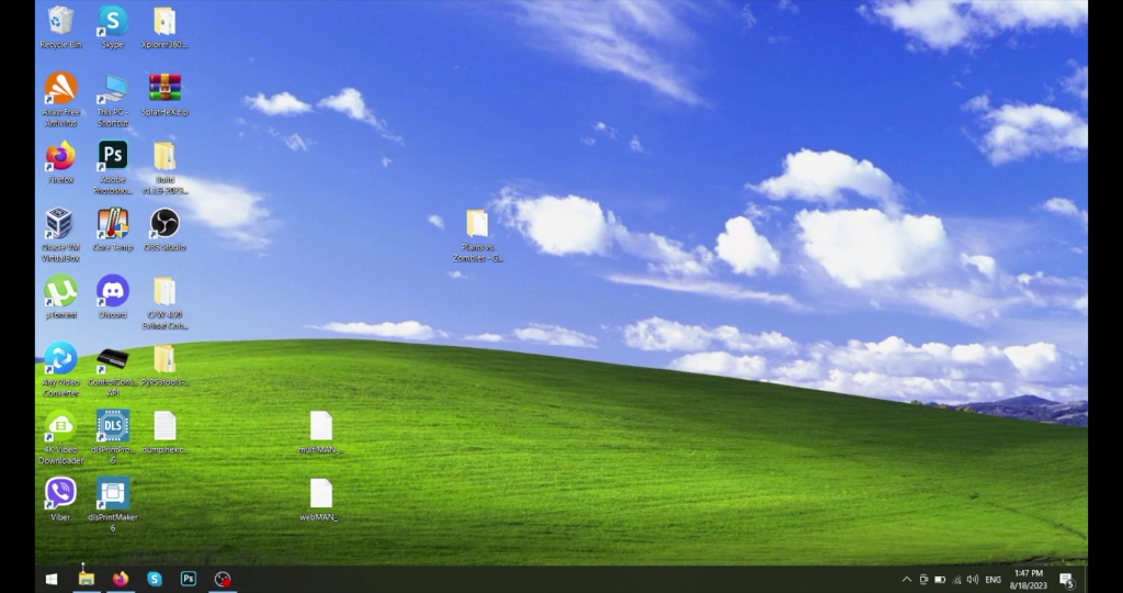
pyautogui.click(87, 578)
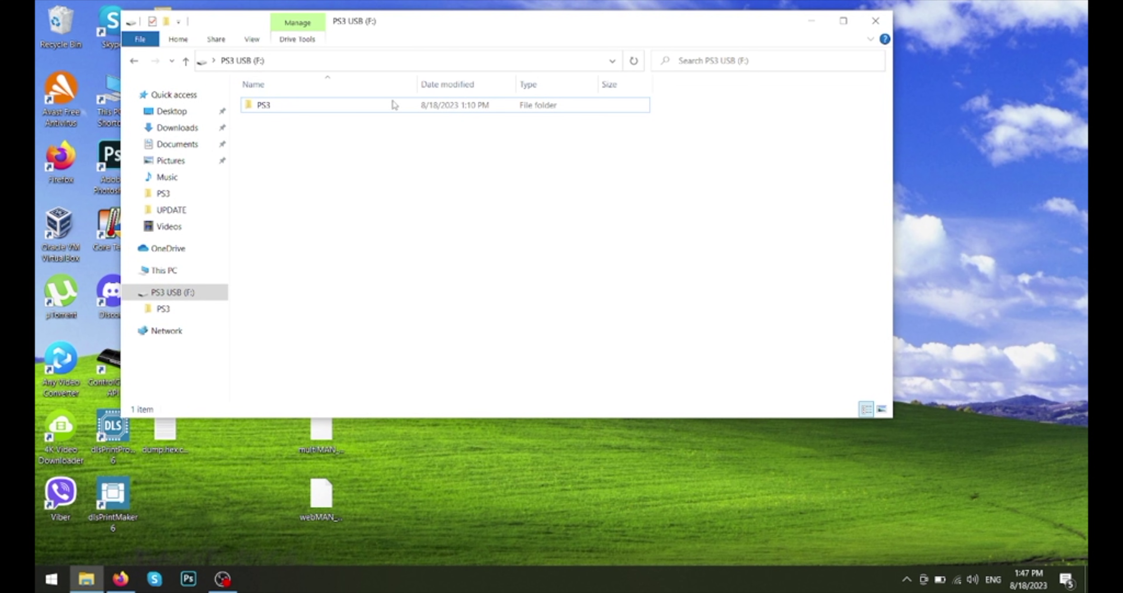
pyautogui.click(810, 22)
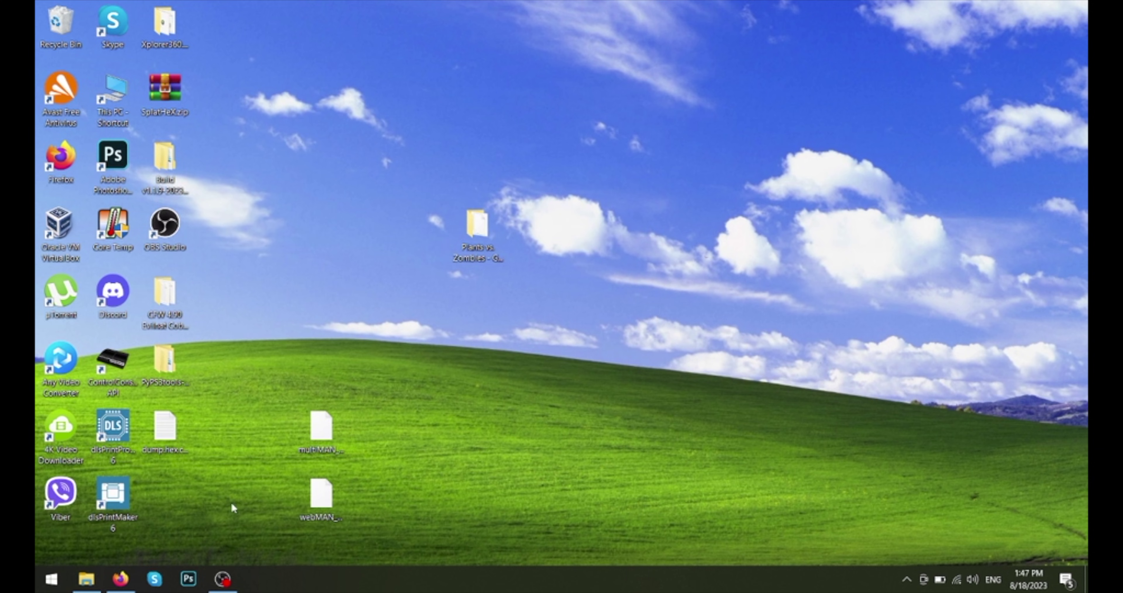
# - Switch to Firefox and review the multiMAN v04.85.01 download page on Brewology, alongside the webMAN MOD page
pyautogui.click(121, 579)
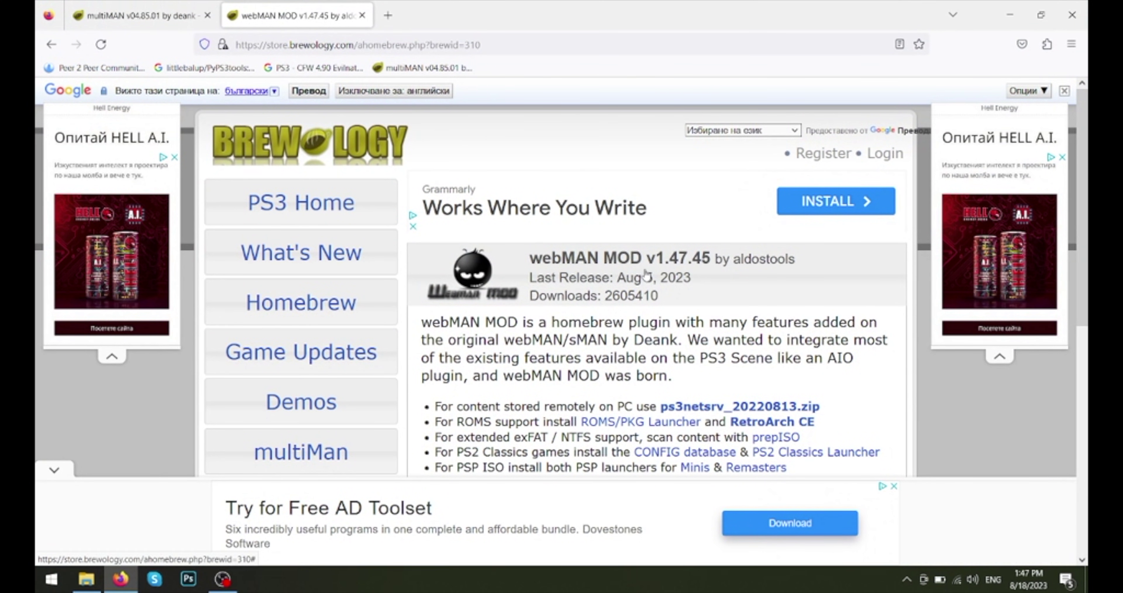
pyautogui.click(136, 16)
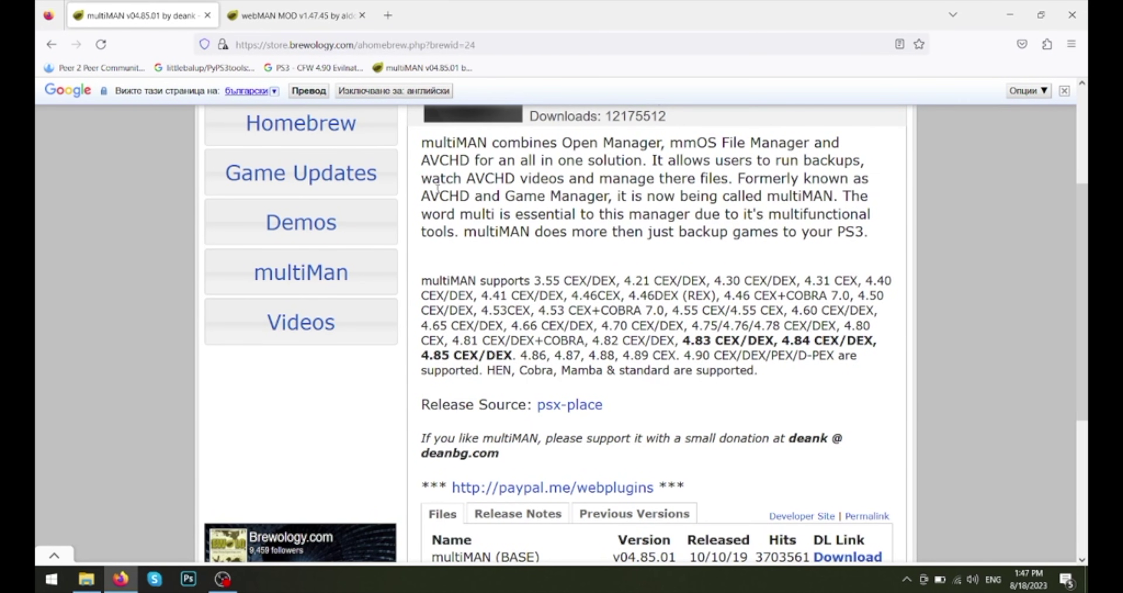
pyautogui.scroll(4, 438, 188)
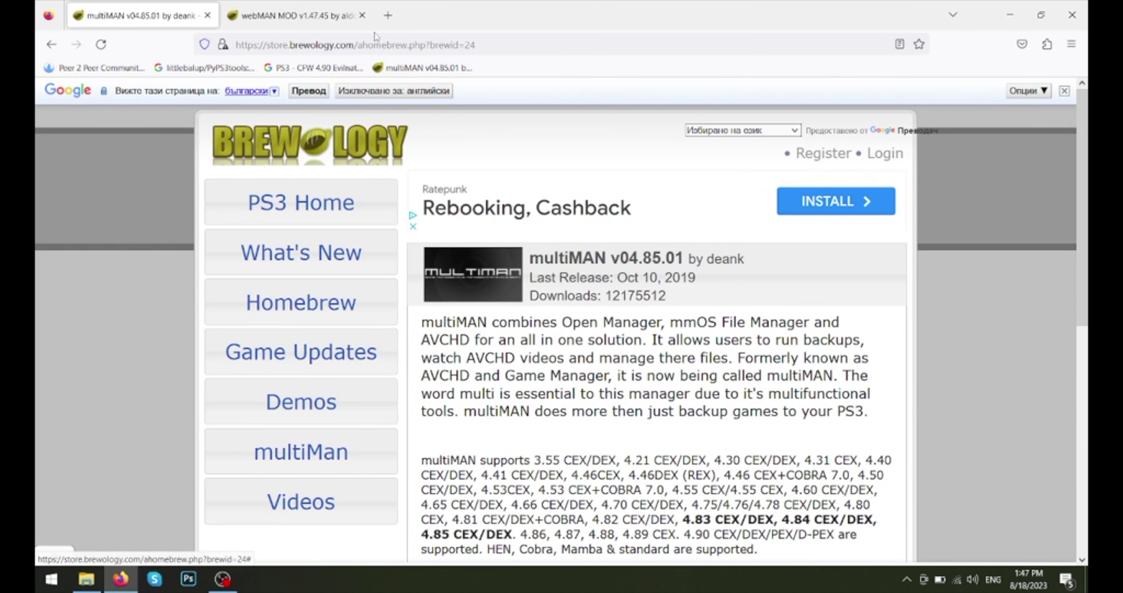
pyautogui.click(1020, 6)
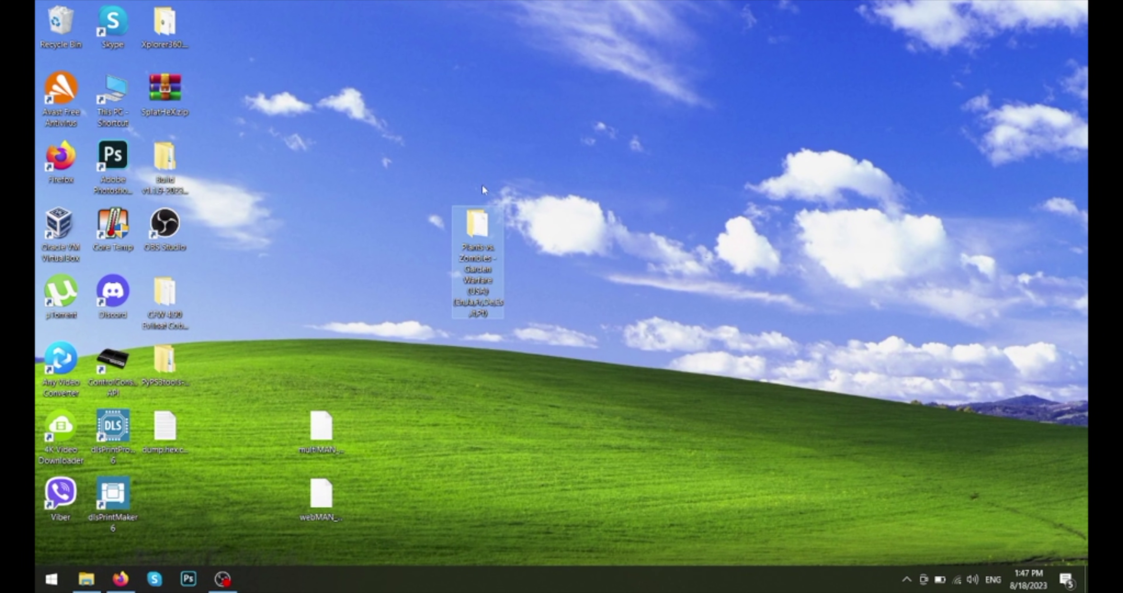
# - Inspect the Plants vs. Zombies - Garden Warfare folder on the desktop, including its PS3_GAME subfolder, and close it
pyautogui.moveTo(491, 265)
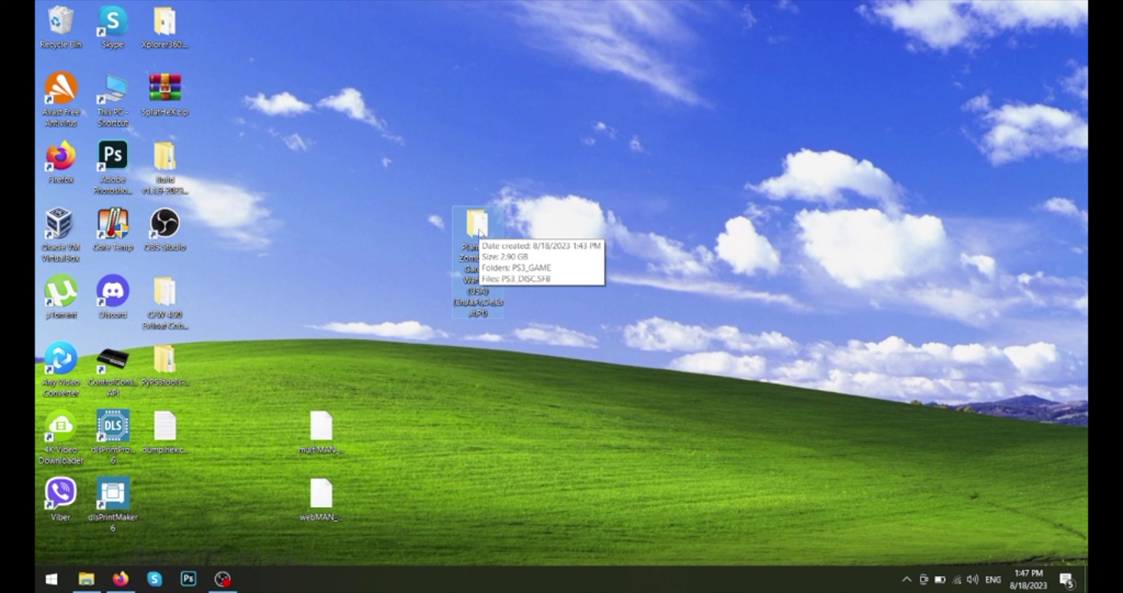
pyautogui.moveTo(480, 234); pyautogui.dragTo(589, 225)
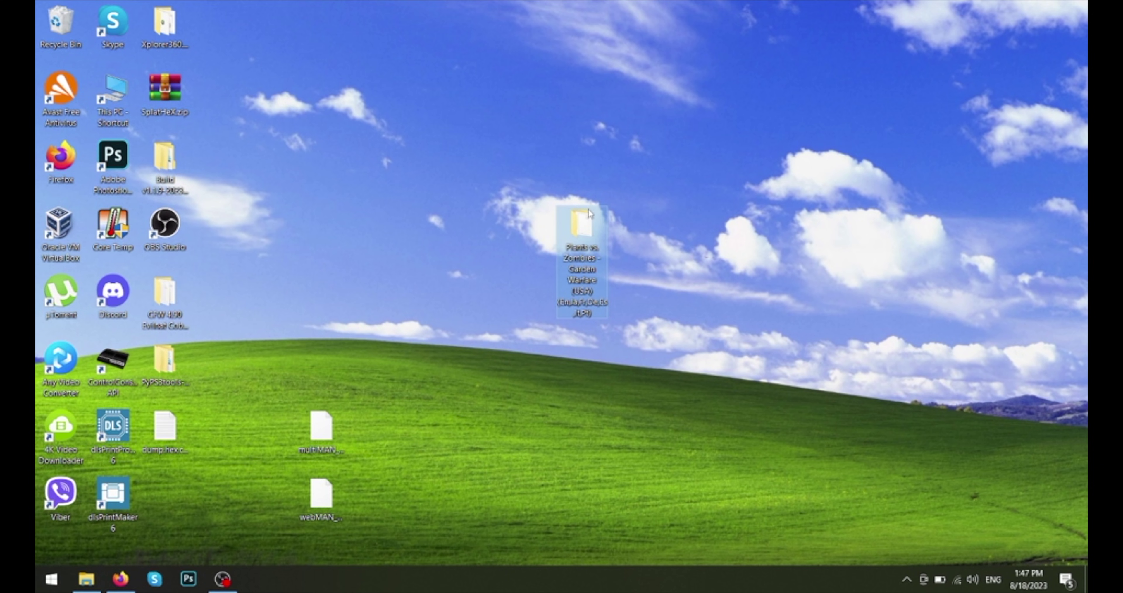
pyautogui.doubleClick(582, 224)
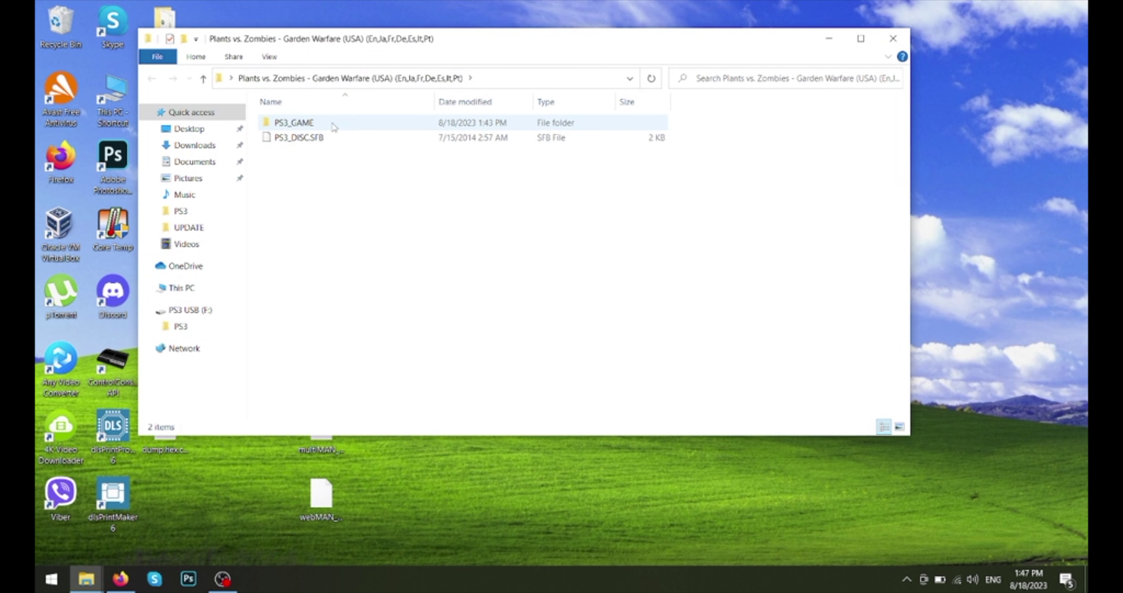
pyautogui.click(334, 126)
pyautogui.doubleClick(334, 126)
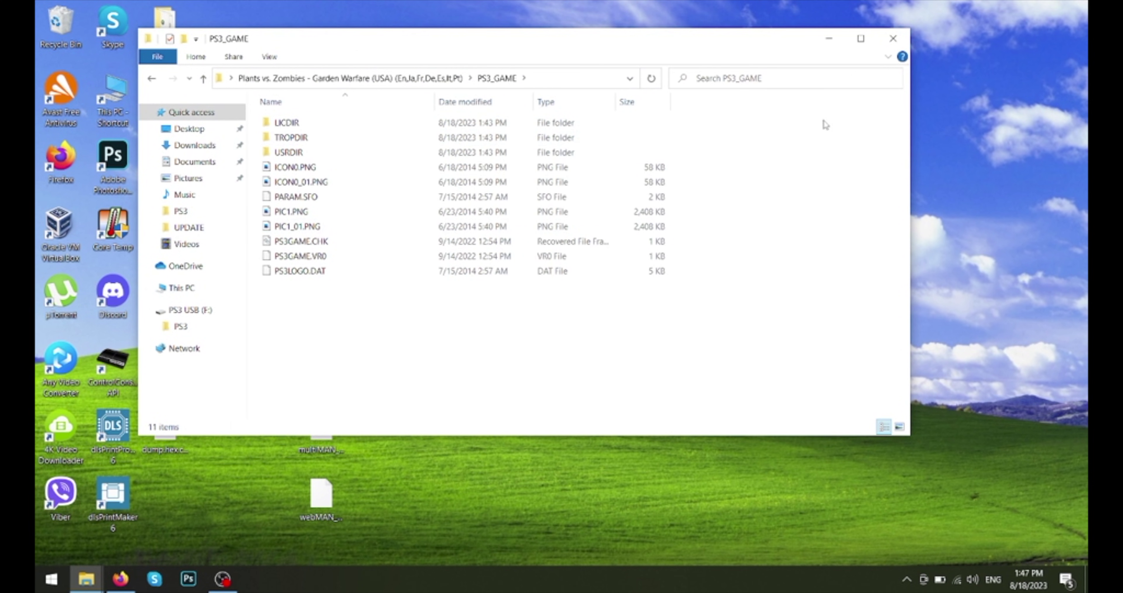
pyautogui.click(861, 39)
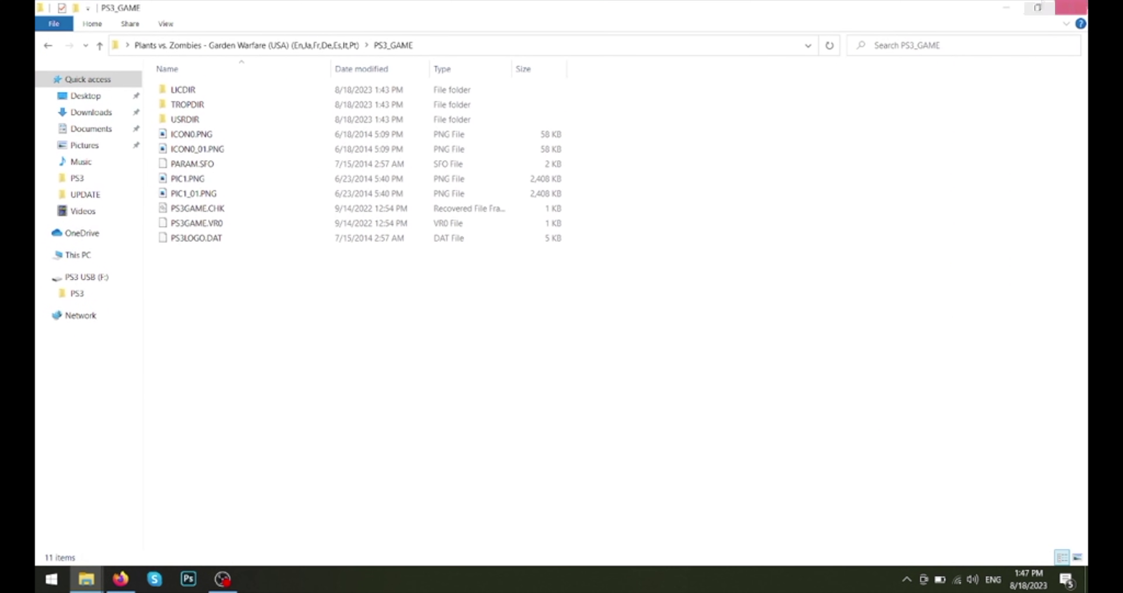
pyautogui.click(1071, 8)
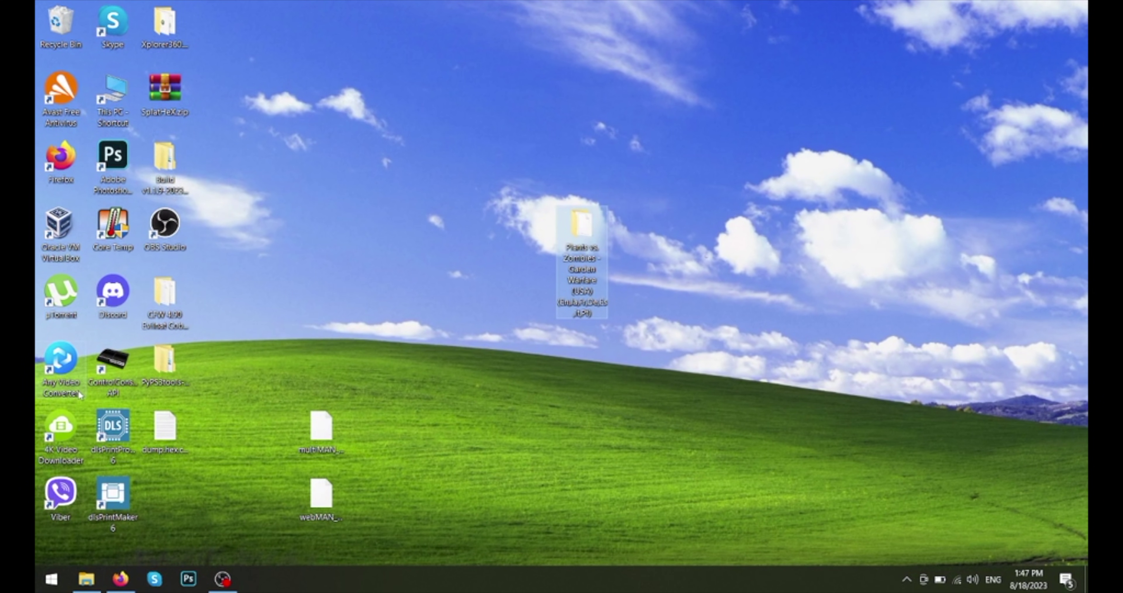
# - Create a new folder named GAMES in the root of the PS3 USB (F:) drive
pyautogui.click(87, 579)
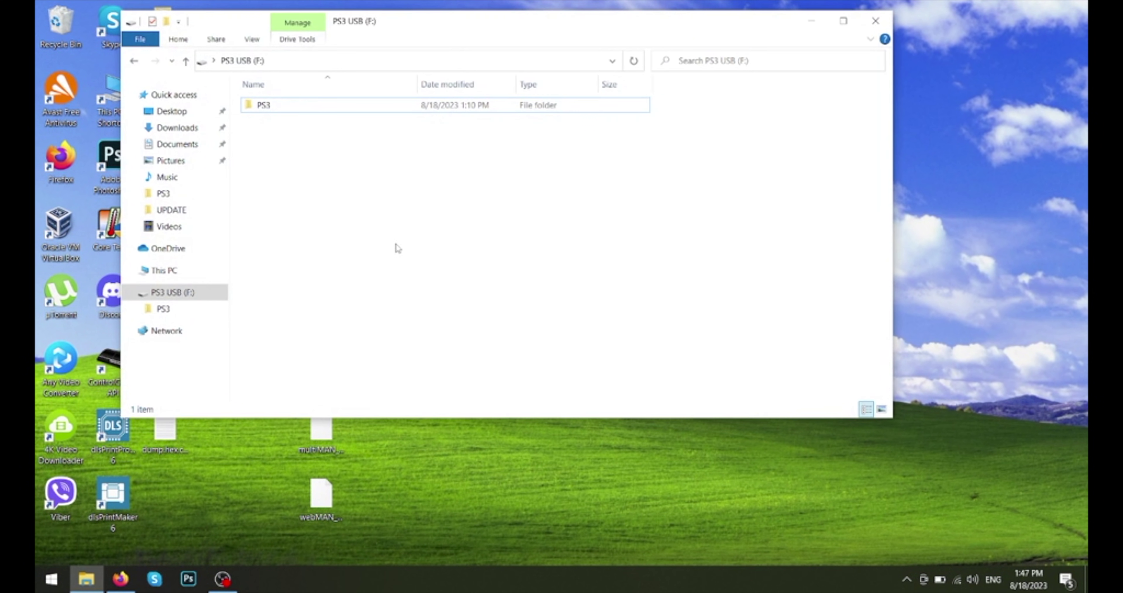
pyautogui.rightClick(392, 202)
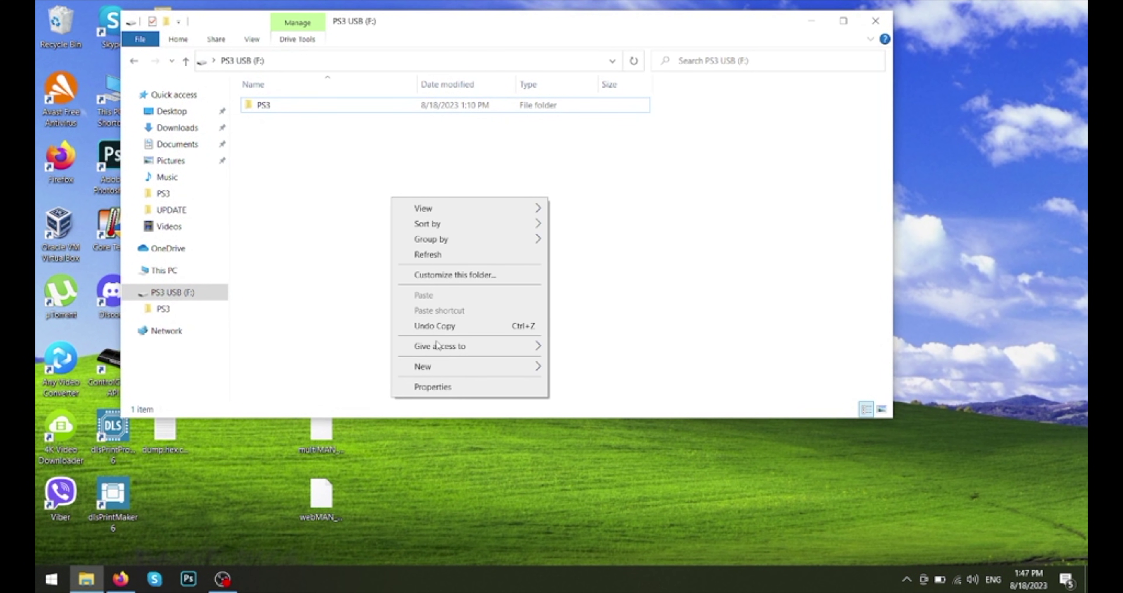
pyautogui.moveTo(444, 365)
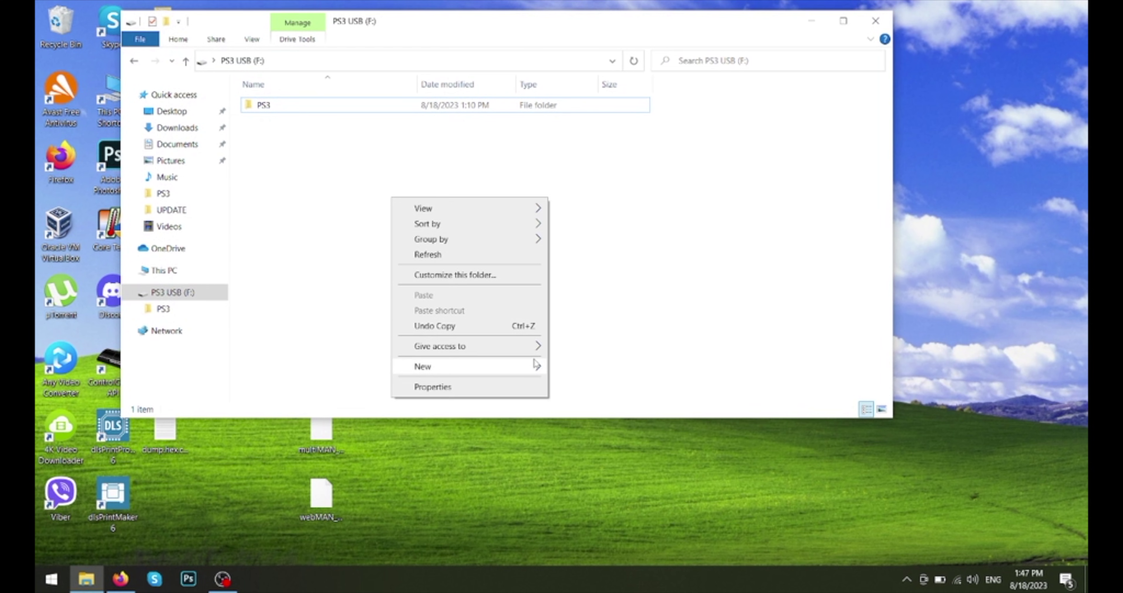
pyautogui.click(578, 370)
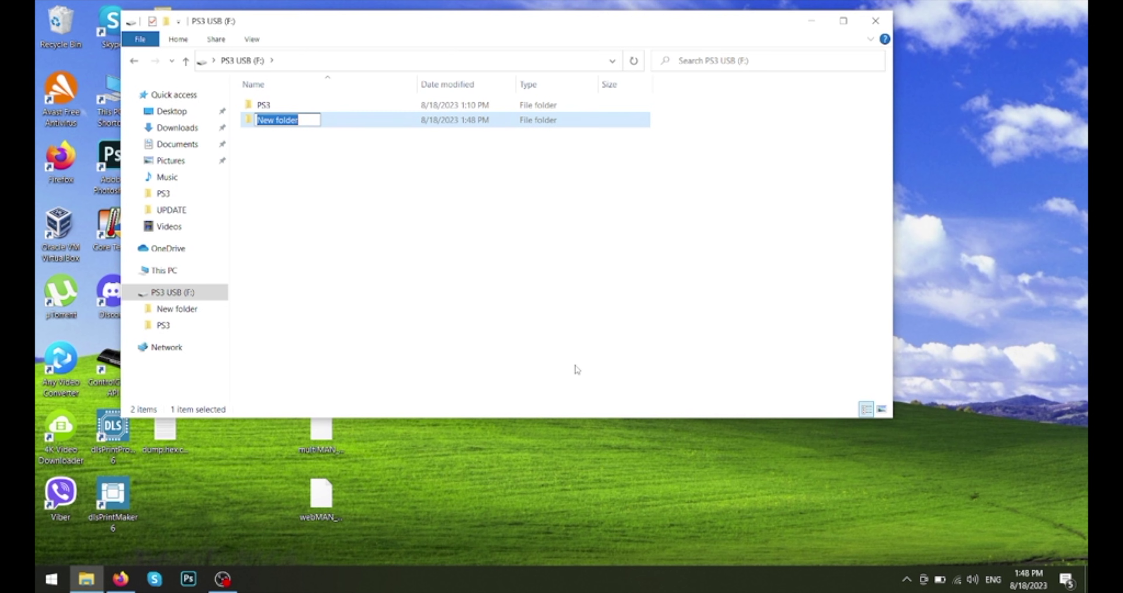
pyautogui.write('GAMES')
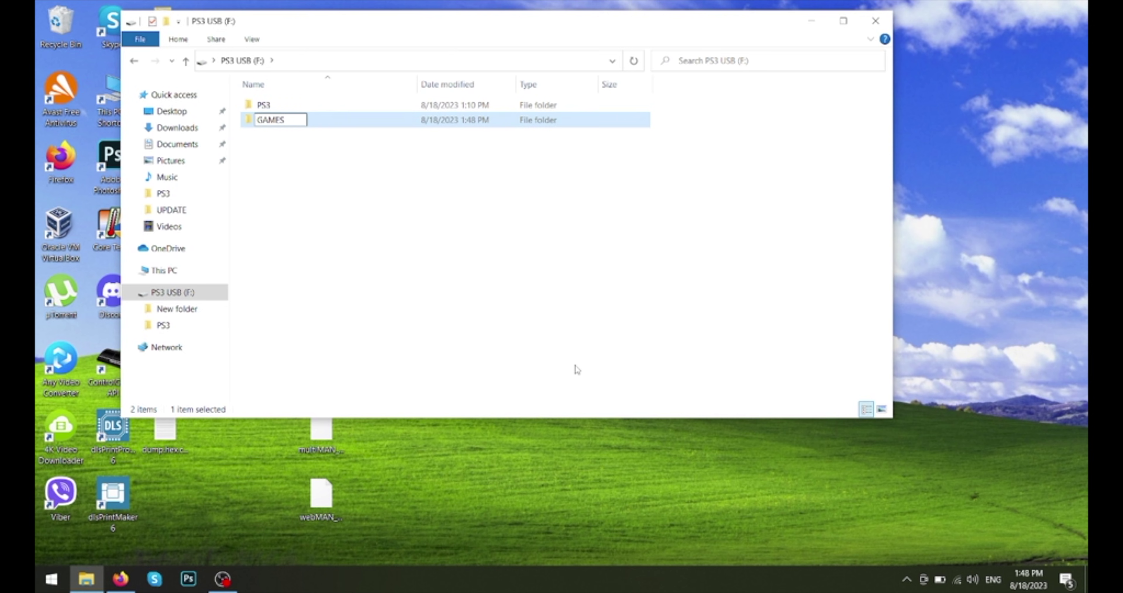
pyautogui.click(578, 370)
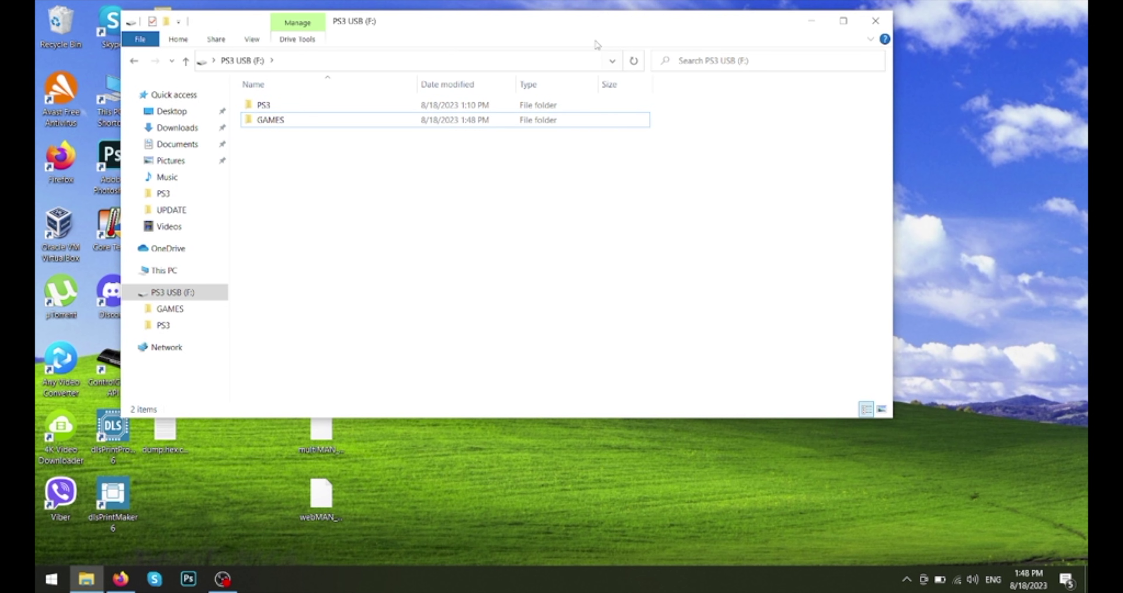
# - Copy the multiMAN and webMAN MOD package files from the desktop to the root of the PS3 USB (F:) drive
pyautogui.moveTo(585, 28); pyautogui.dragTo(834, 56)
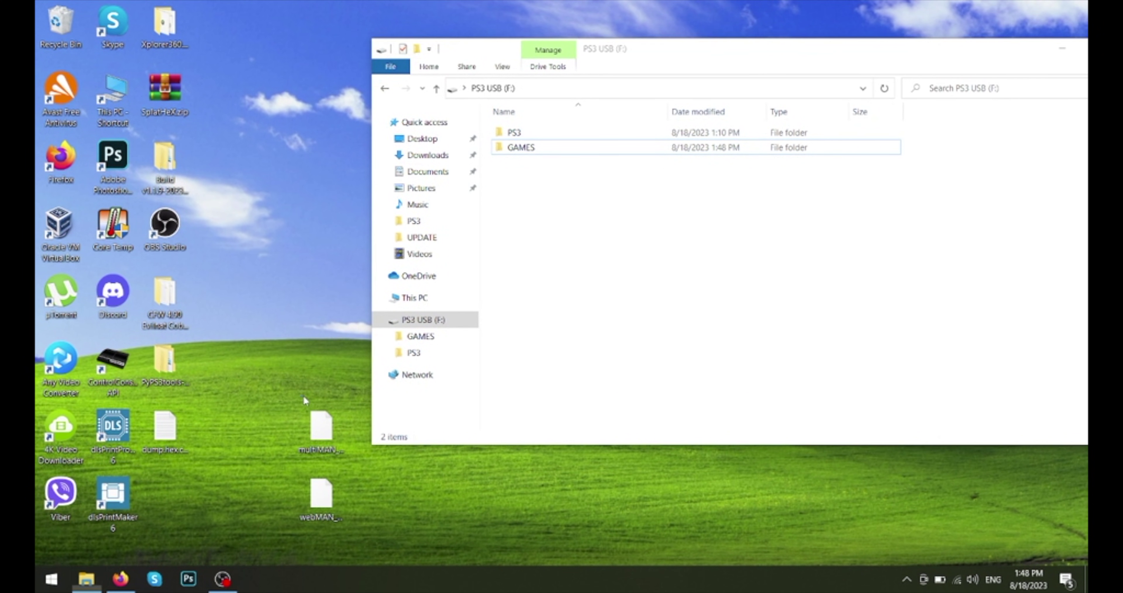
pyautogui.moveTo(295, 398); pyautogui.dragTo(672, 291)
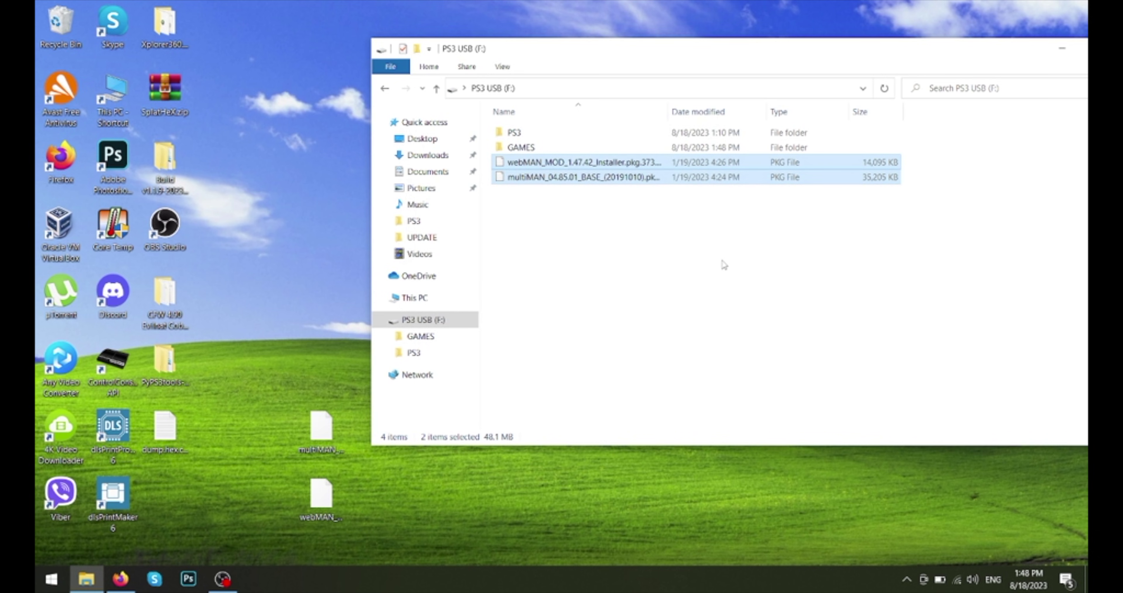
# - Copy the Plants vs. Zombies - Garden Warfare folder from the desktop into the USB drive's GAMES folder
pyautogui.moveTo(658, 54); pyautogui.dragTo(566, 279)
pyautogui.click(466, 245)
pyautogui.doubleClick(467, 245)
pyautogui.moveTo(605, 220); pyautogui.dragTo(656, 451)
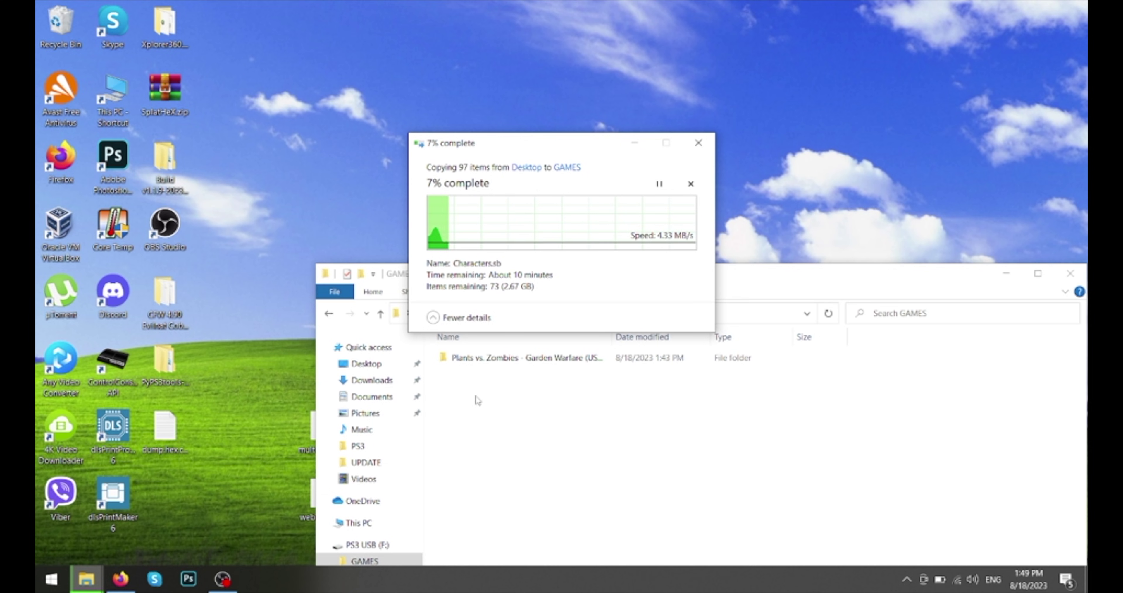
pyautogui.moveTo(222, 589)
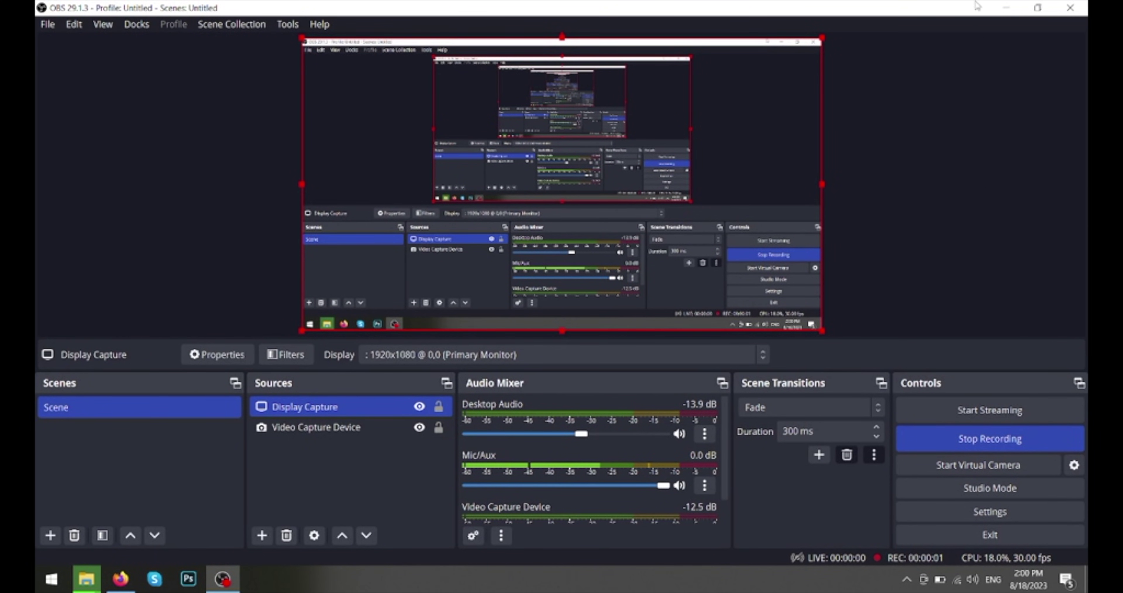
pyautogui.click(1006, 7)
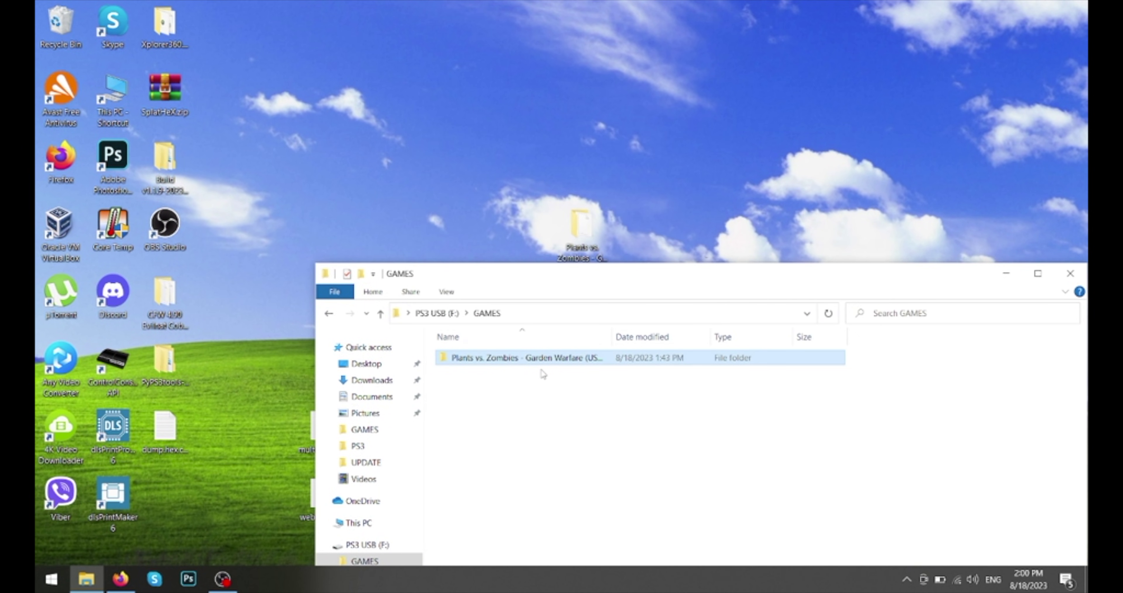
# - Check the contents of the copied game folder and return to the root of the USB drive
pyautogui.doubleClick(567, 364)
pyautogui.click(330, 313)
pyautogui.click(330, 314)
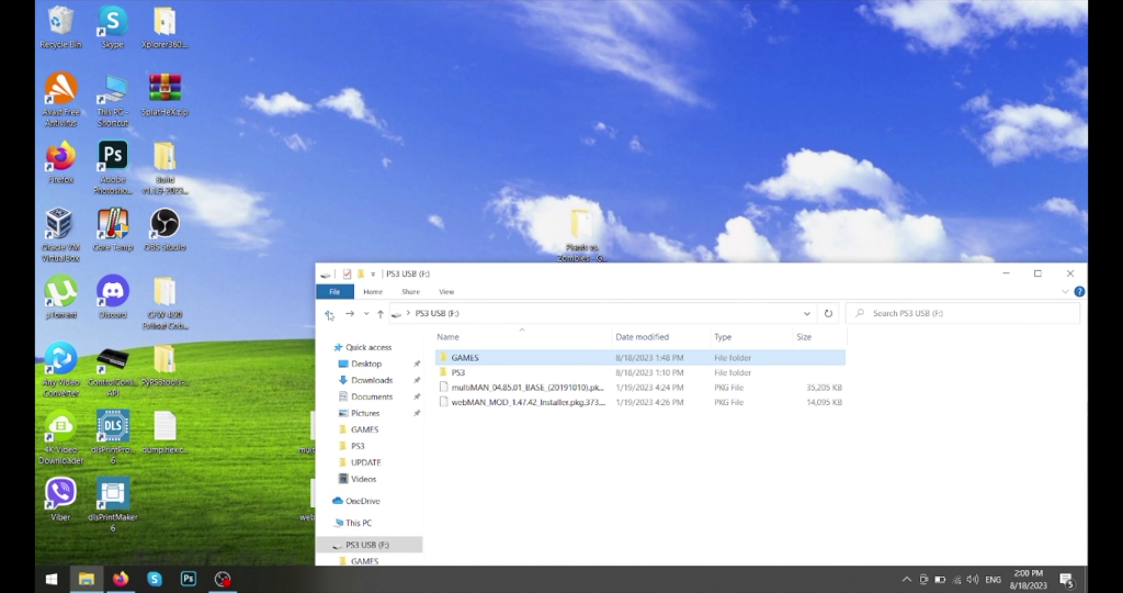
# - Eject the PS3 USB (F:) drive from the computer
pyautogui.rightClick(388, 547)
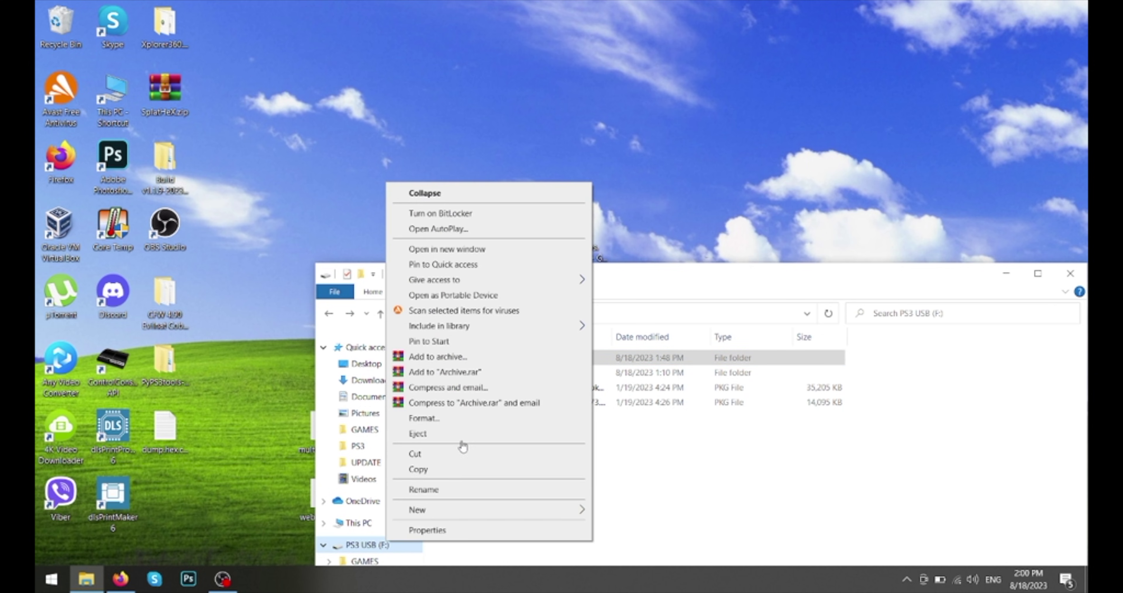
pyautogui.click(464, 435)
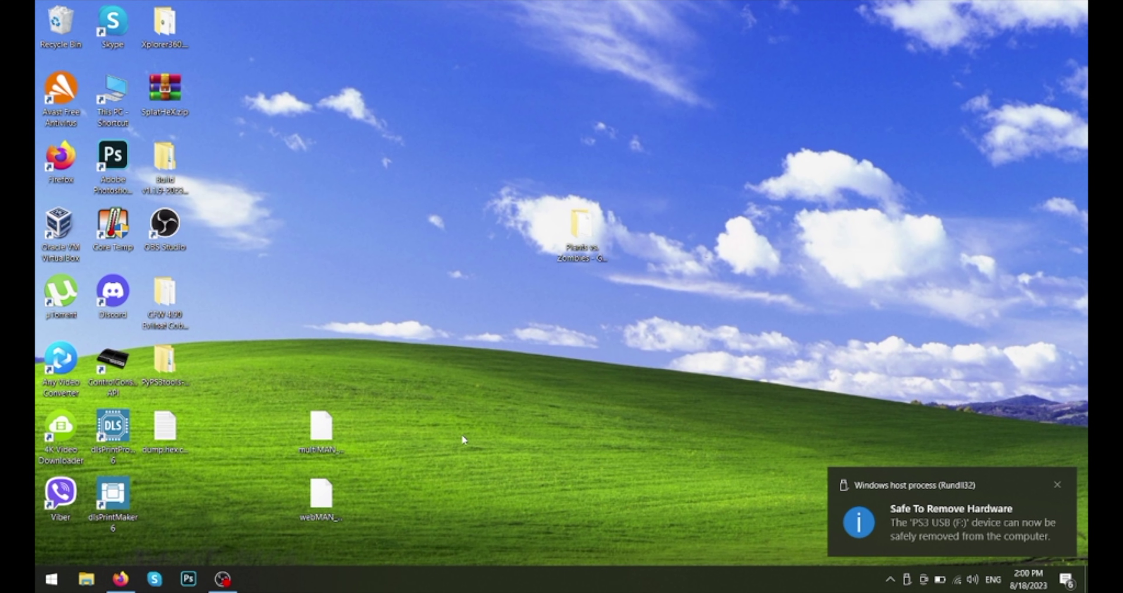
pyautogui.click(223, 578)
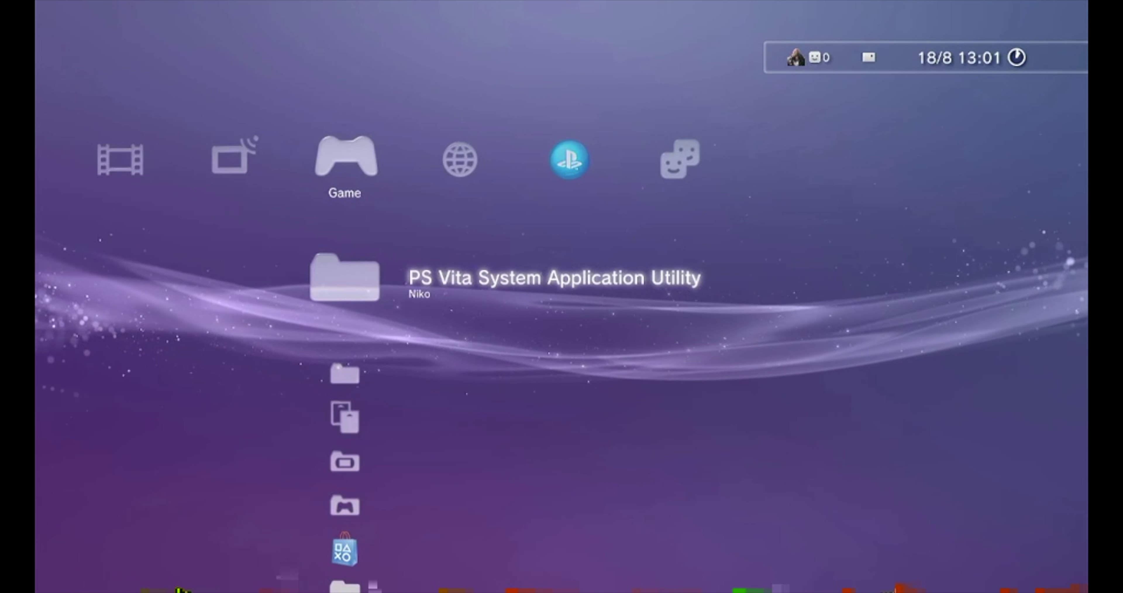
# - On the PS3, install the multiMAN_04.85.01_BASE_(20191010) package from the USB drive through Package Manager in the Game category
pyautogui.press('Down')
pyautogui.press('Down')
pyautogui.press('Up')
pyautogui.press('Down')
pyautogui.press('Down')
pyautogui.press('Down')
pyautogui.press('Down')
pyautogui.press('Down')
pyautogui.press('Down')
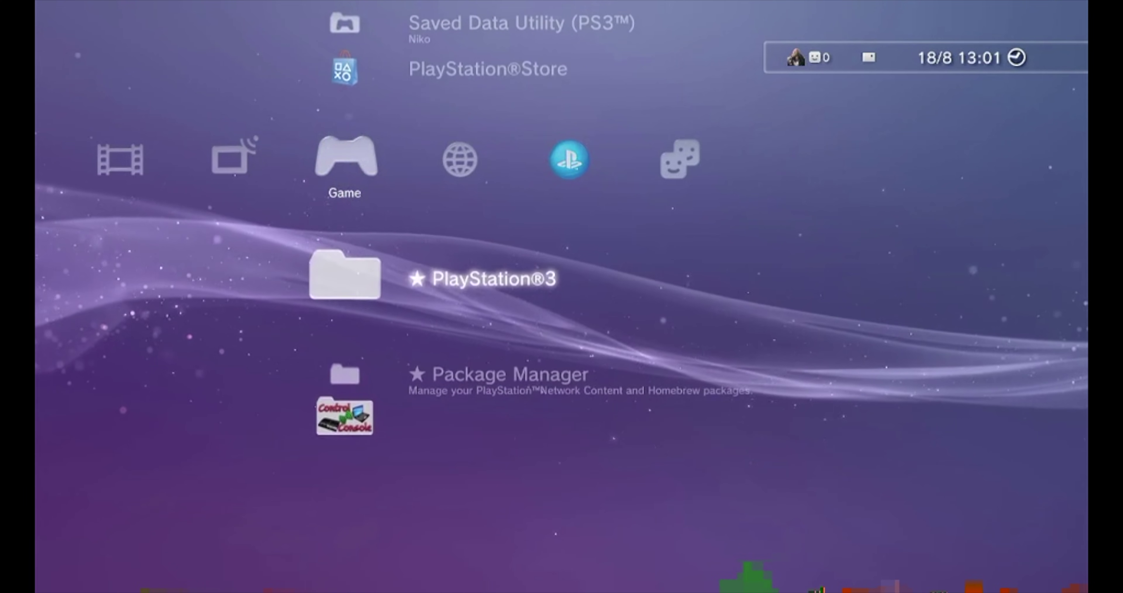
pyautogui.press('Return')
pyautogui.press('Down')
pyautogui.press('Return')
pyautogui.press('Down')
pyautogui.press('Down')
pyautogui.press('Return')
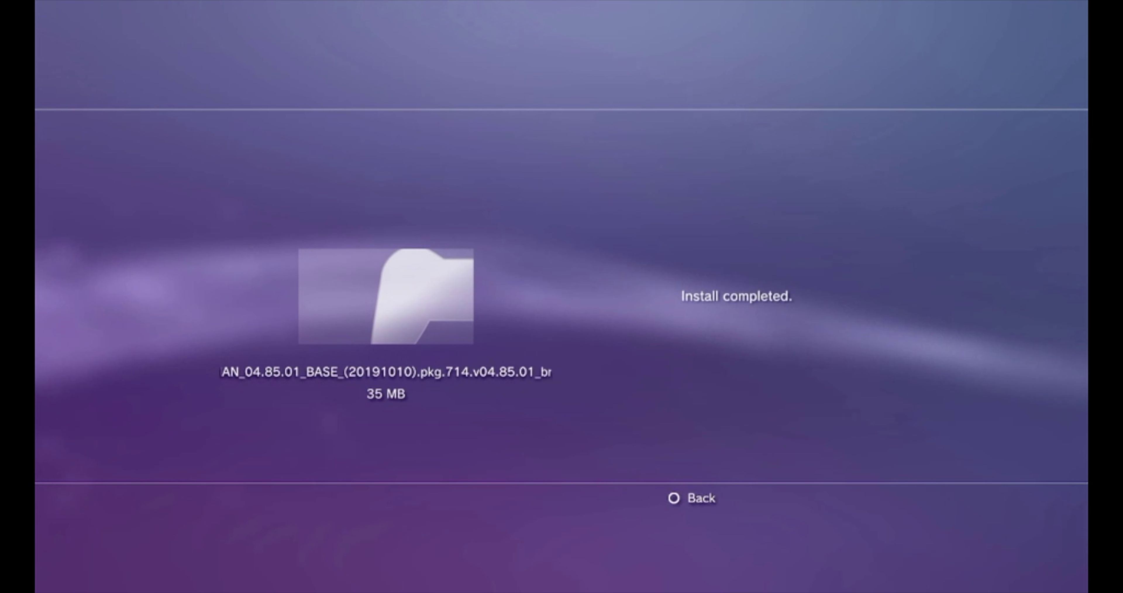
# - Install the webMAN_MOD_1.47.42_Installer package from the USB drive
pyautogui.press('Escape')
pyautogui.press('Return')
# - Review the multiMAN and webMAN MOD packages listed for deletion from the root of the storage device under Standard
pyautogui.press('Down')
pyautogui.press('Down')
pyautogui.press('Return')
pyautogui.press('Down')
pyautogui.press('Down')
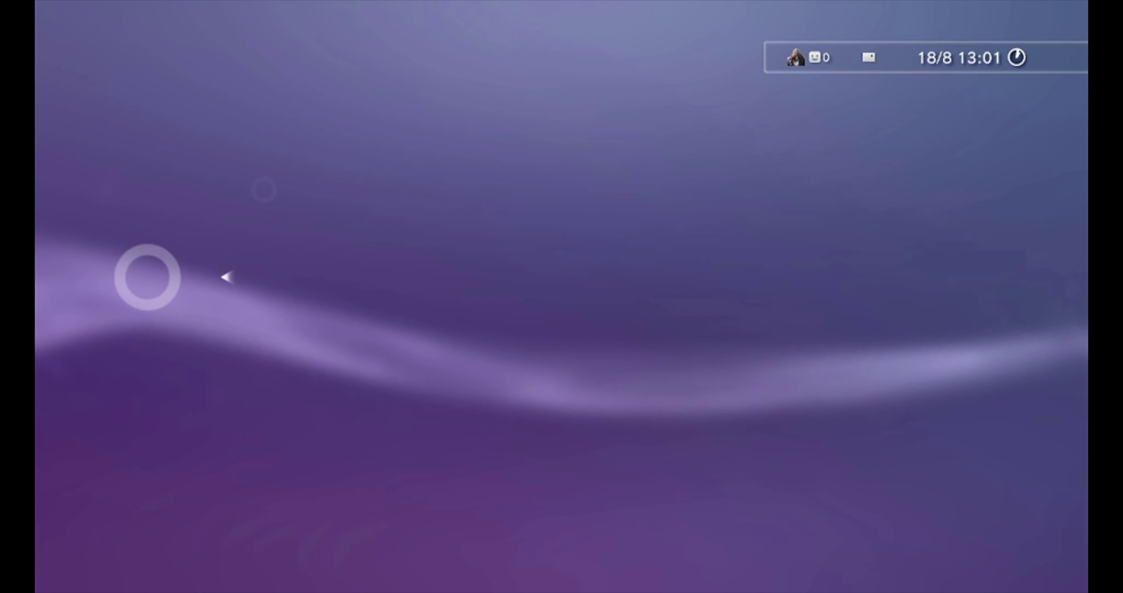
pyautogui.press('Up')
pyautogui.press('Escape')
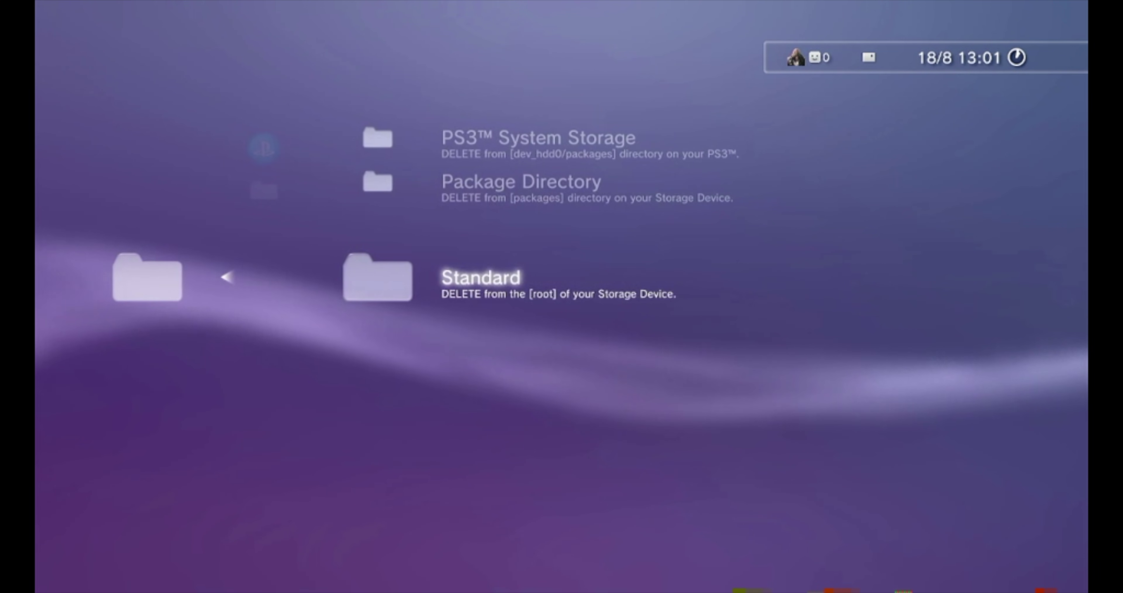
pyautogui.press('Return')
pyautogui.press('Down')
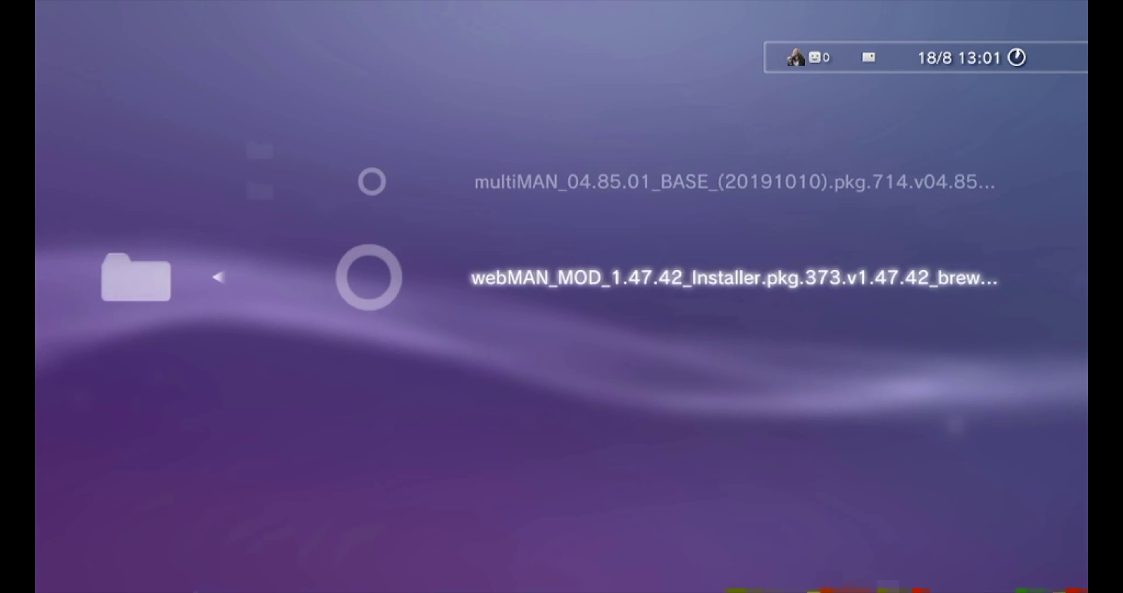
# - Leave Package Manager and launch the webMAN MOD installer, located below multiMAN in the homebrew folder
pyautogui.press('Escape')
pyautogui.press('Escape')
pyautogui.press('Escape')
pyautogui.press('Down')
pyautogui.press('Return')
pyautogui.press('Down')
pyautogui.press('Down')
pyautogui.press('Up')
pyautogui.press('Up')
pyautogui.press('Down')
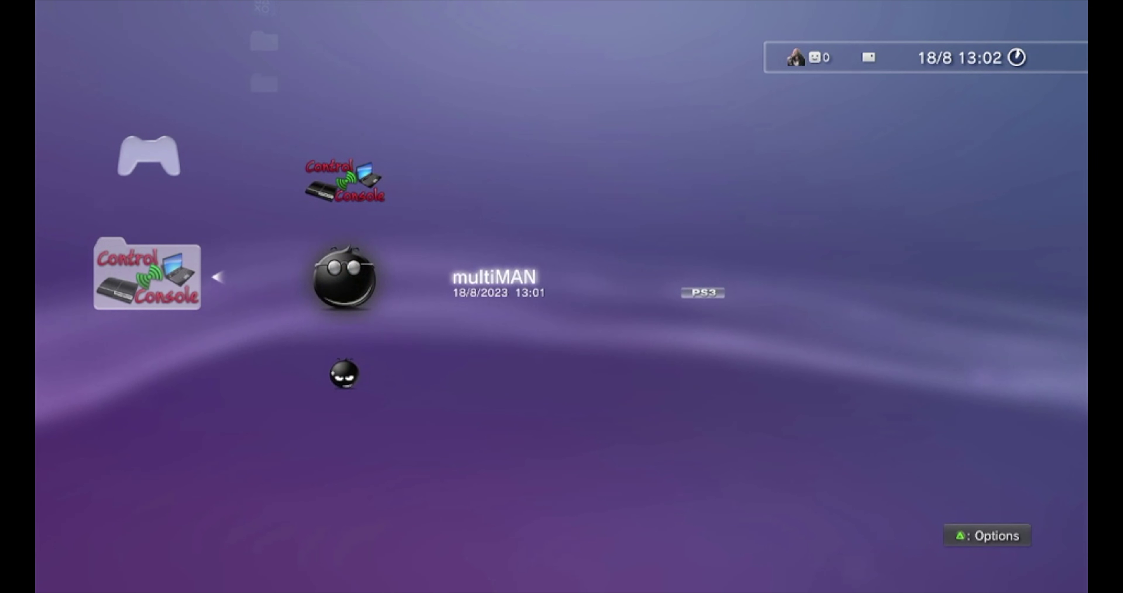
pyautogui.press('Down')
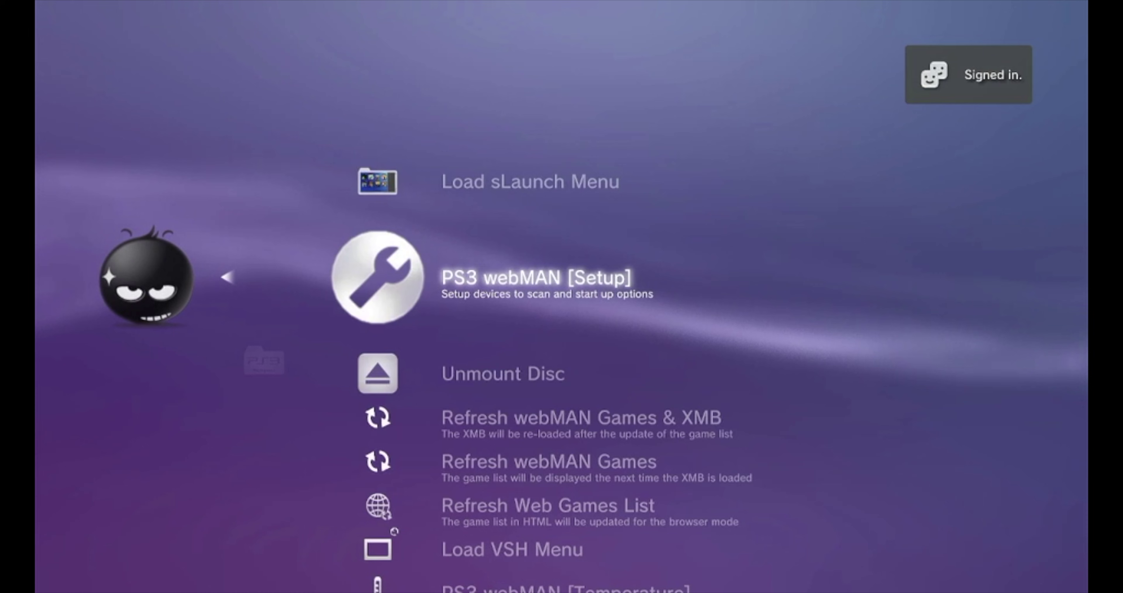
# - Open the PS3 webMAN [Setup] page from the webMAN Setup options
pyautogui.press('Down')
pyautogui.press('Up')
pyautogui.press('Up')
pyautogui.press('Down')
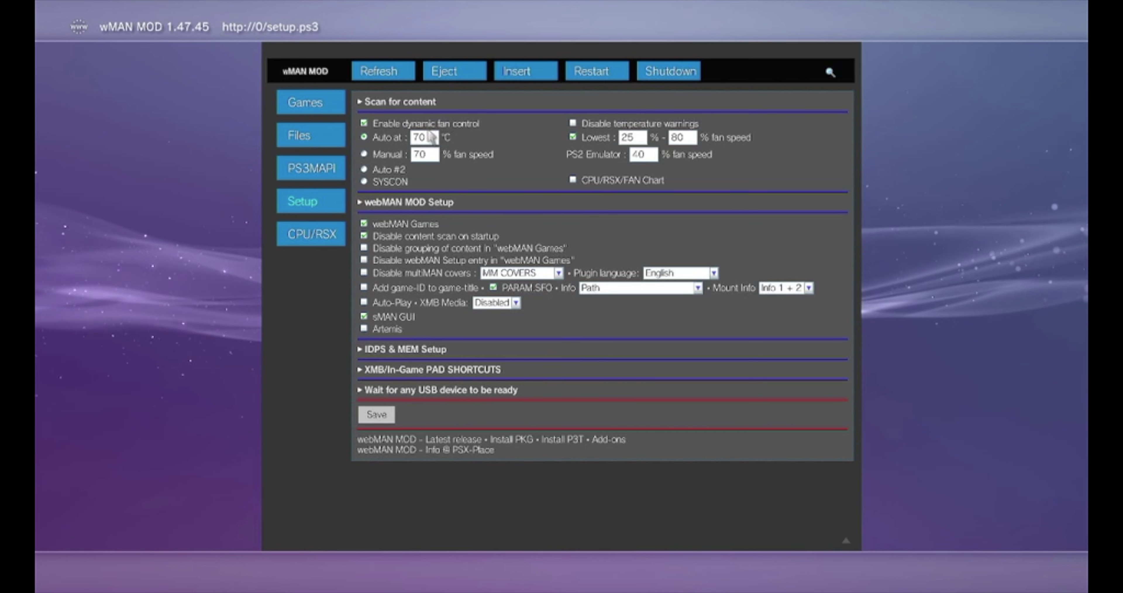
# - Set the automatic dynamic fan control temperature to 60 °C
pyautogui.click(425, 137)
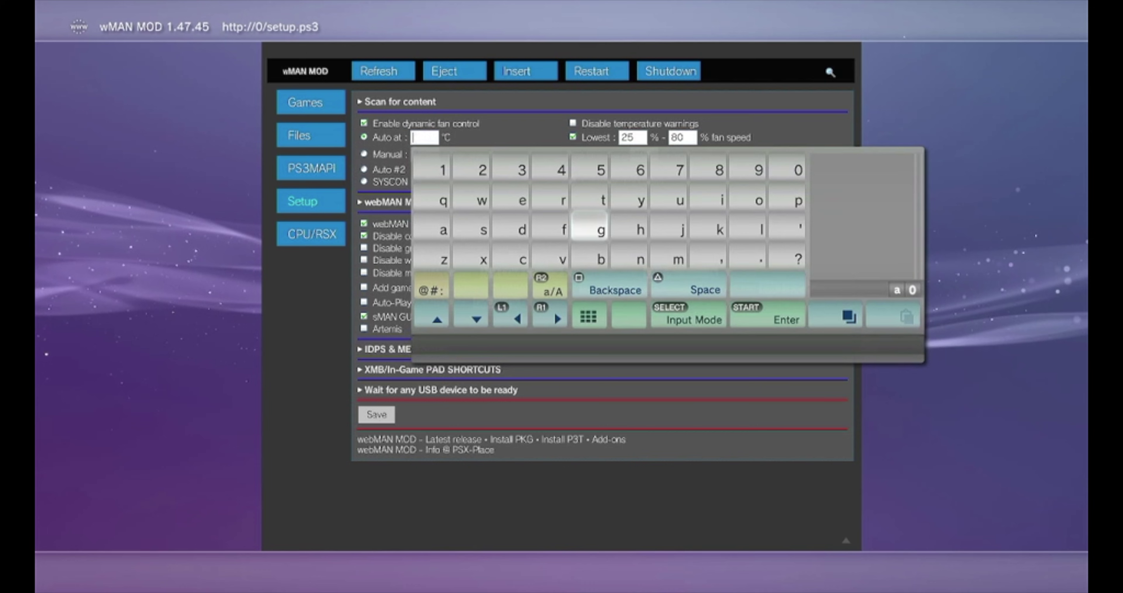
pyautogui.press('Up')
pyautogui.press('Up')
pyautogui.press('Right')
pyautogui.write('6')
pyautogui.press('Right')
pyautogui.press('Right')
pyautogui.press('Right')
pyautogui.press('Right')
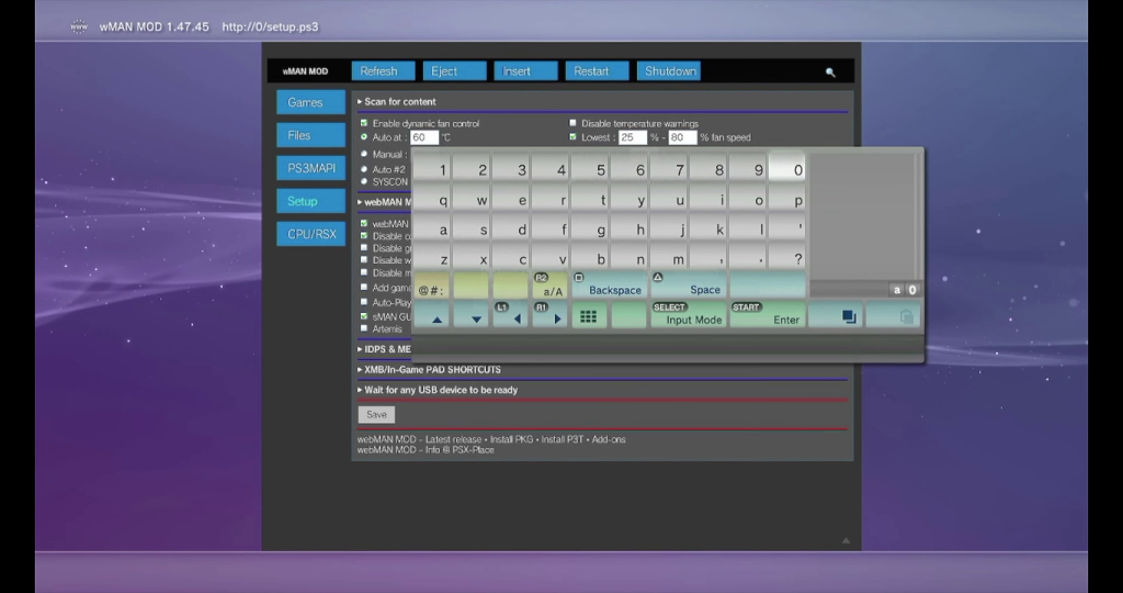
pyautogui.press('Return')
# - Set the manual fan speed to 40 %
pyautogui.click(429, 152)
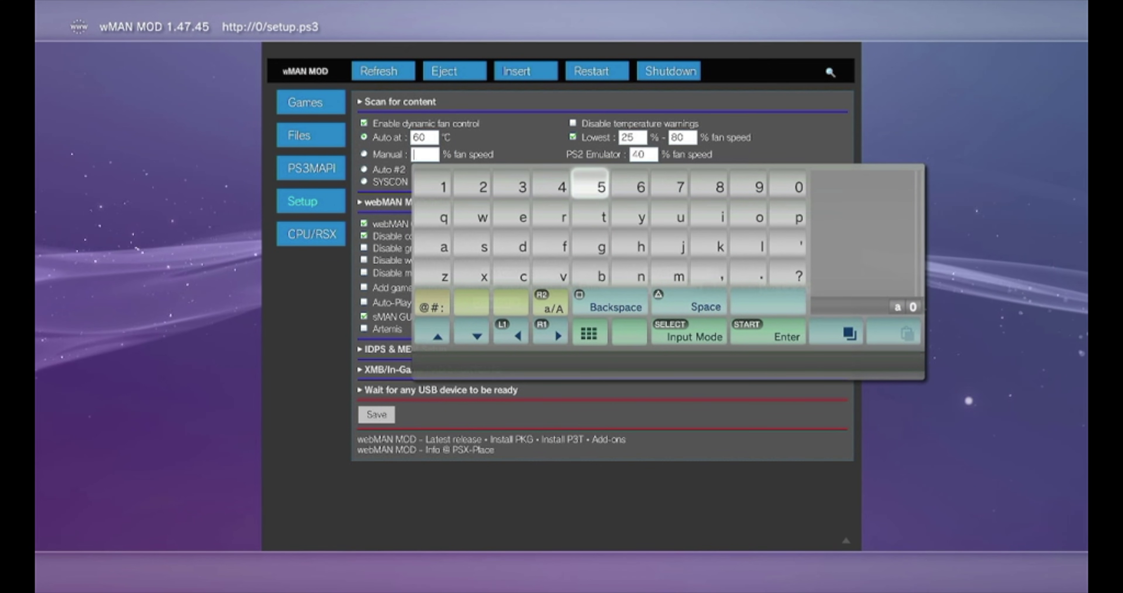
pyautogui.write('4')
pyautogui.press('Right')
pyautogui.press('Right')
pyautogui.press('Right')
pyautogui.press('Right')
pyautogui.press('Right')
pyautogui.press('Right')
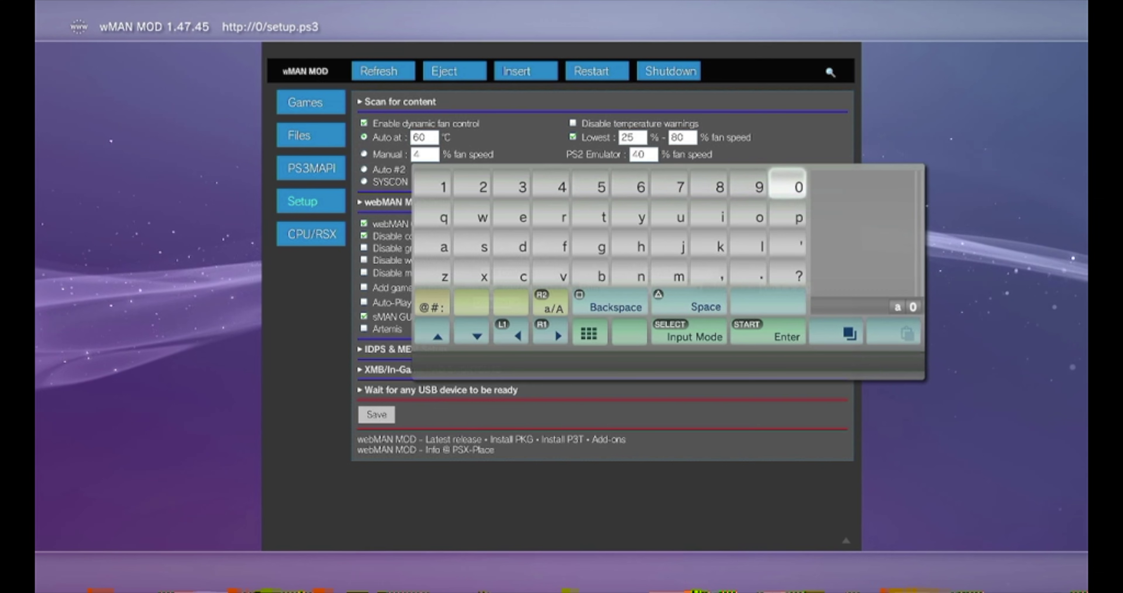
pyautogui.press('Return')
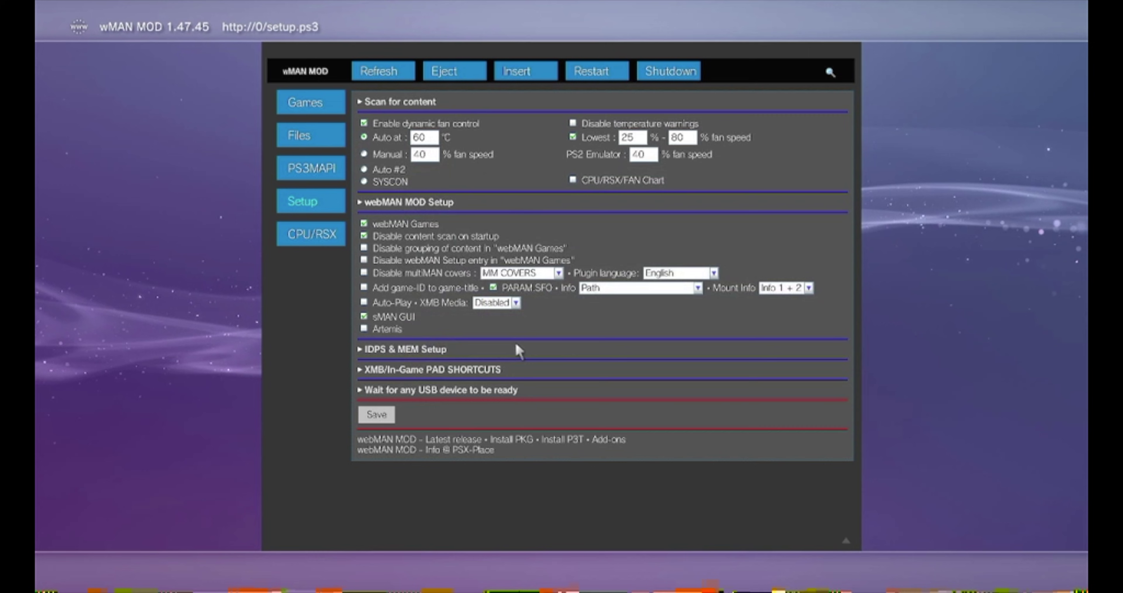
# - Expand the XMB/In-Game PAD SHORTCUTS section to review its shortcuts, and save the webMAN MOD settings
pyautogui.click(381, 370)
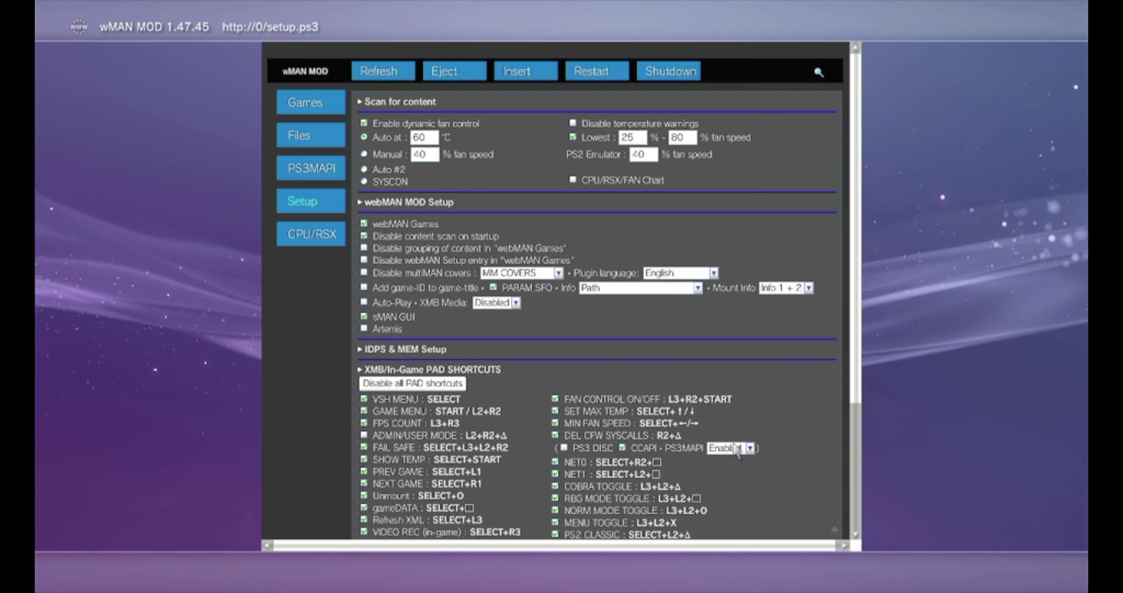
pyautogui.scroll(-5, 638, 494)
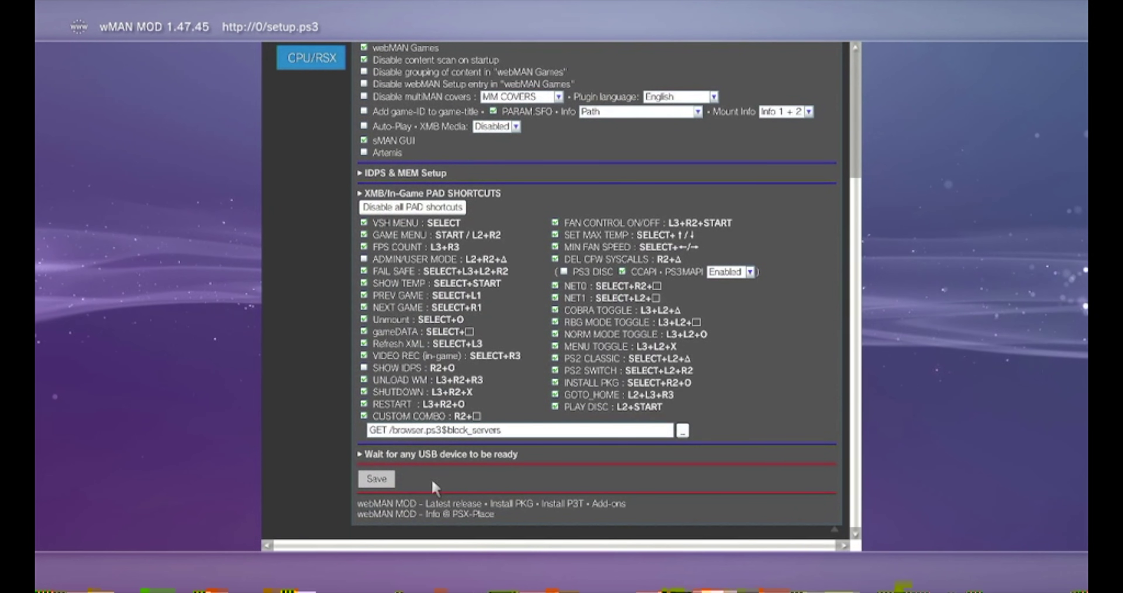
pyautogui.click(375, 479)
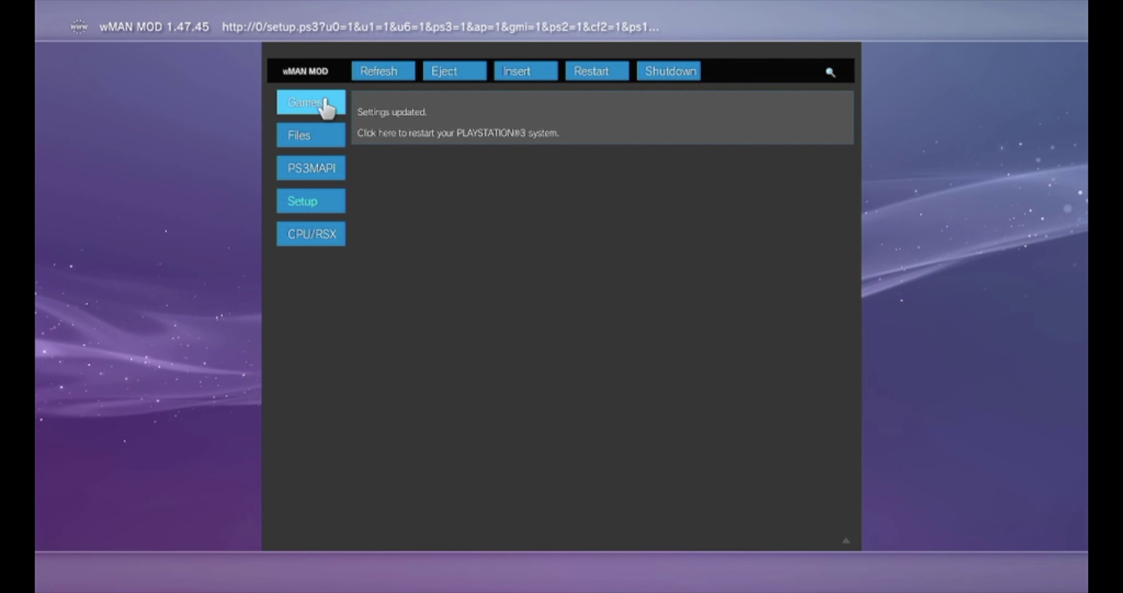
# - Exit the webMAN setup back to the Game category and start PVZ Garden Warfare
pyautogui.click(326, 105)
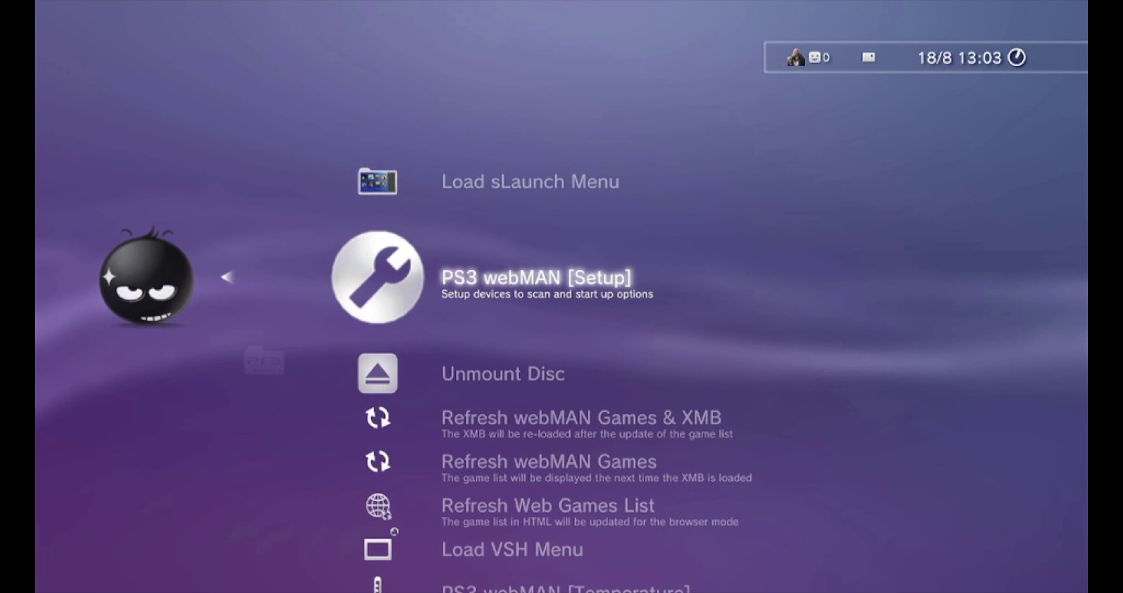
pyautogui.press('Escape')
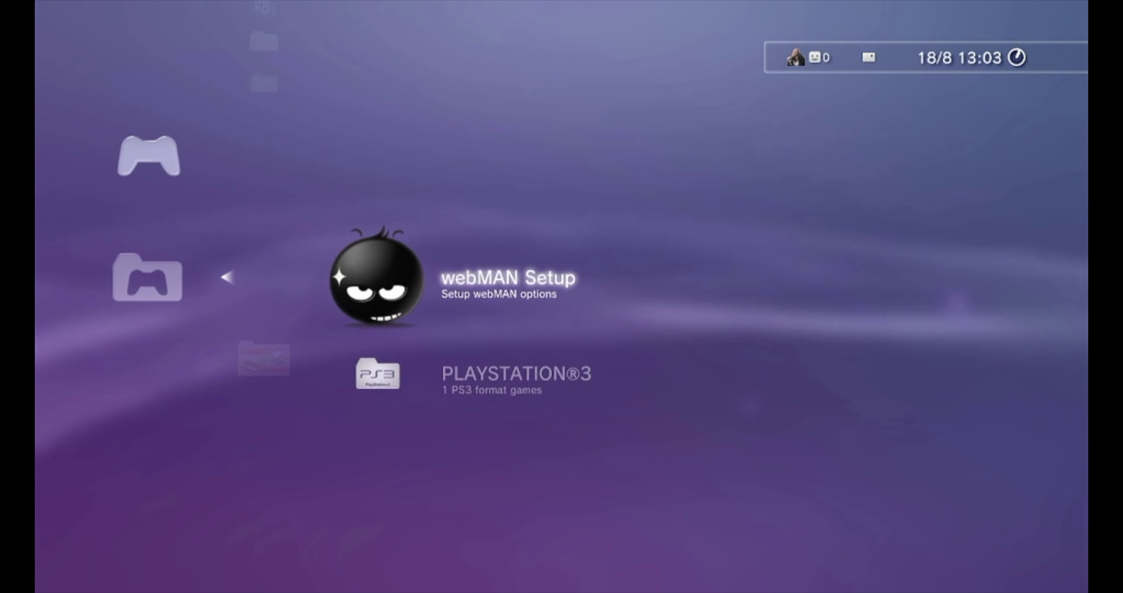
pyautogui.press('Escape')
pyautogui.press('Down')
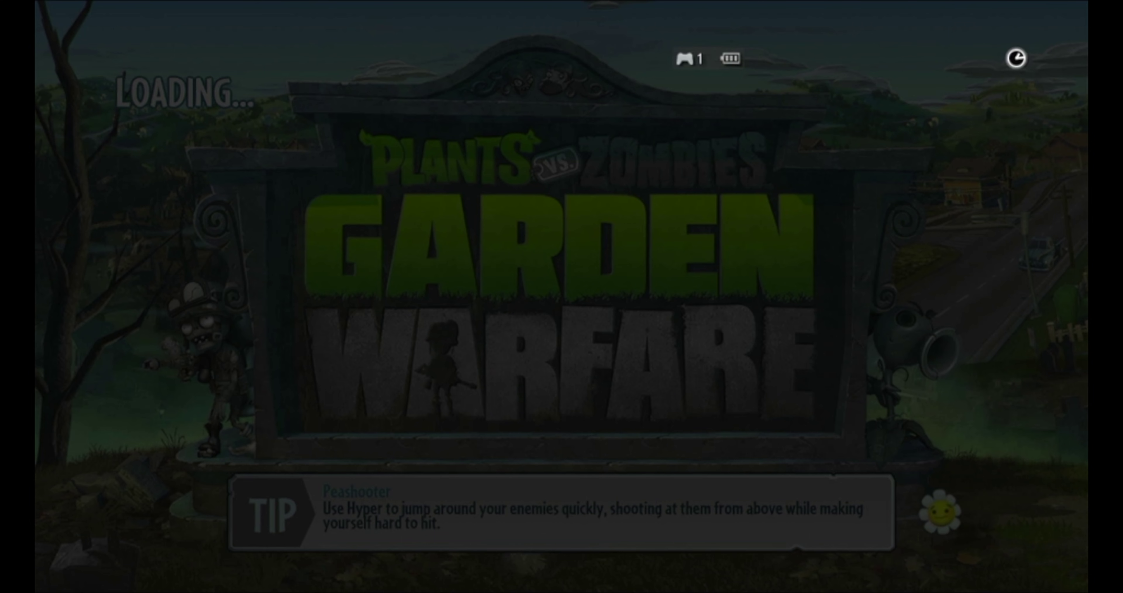
# - Enable the FPS overlay, bring up the XMB from the running game and go to webMAN Games
pyautogui.press('super')
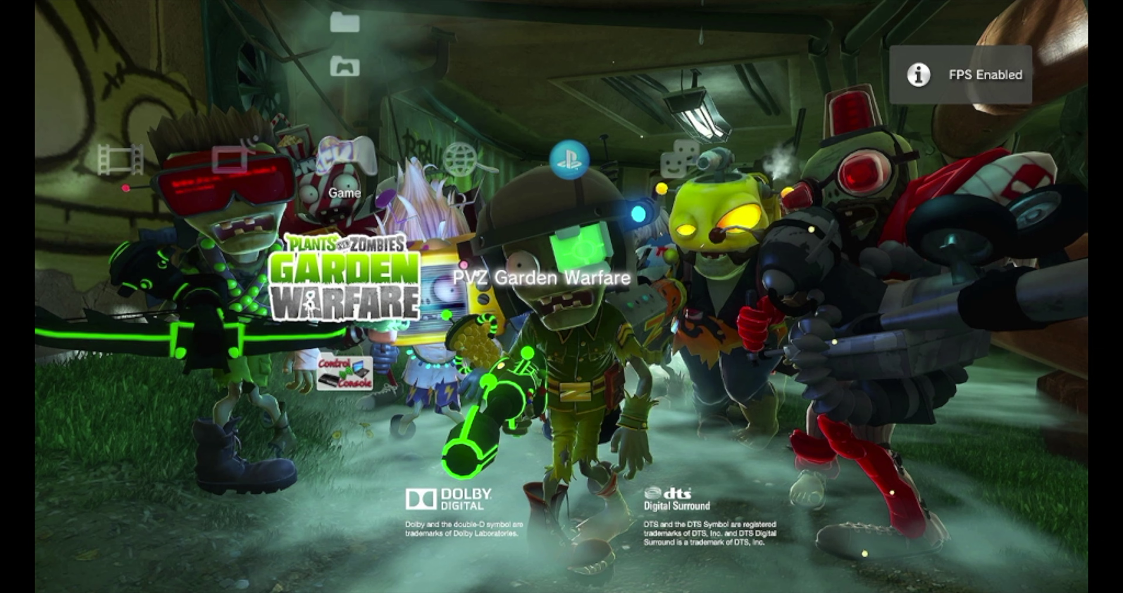
pyautogui.press('Up')
pyautogui.press('Up')
pyautogui.press('Down')
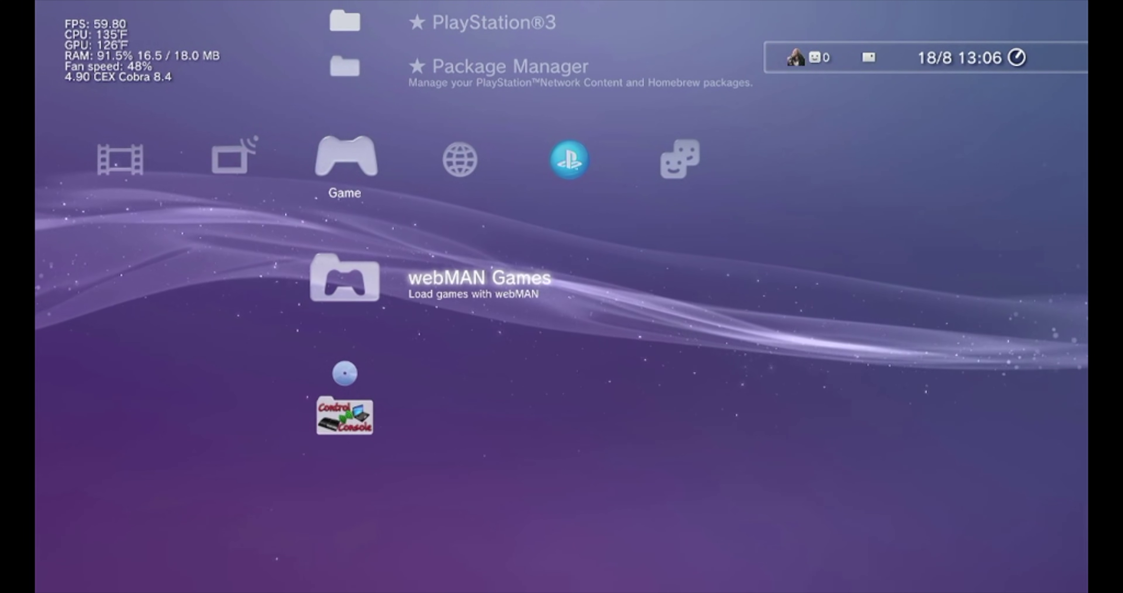